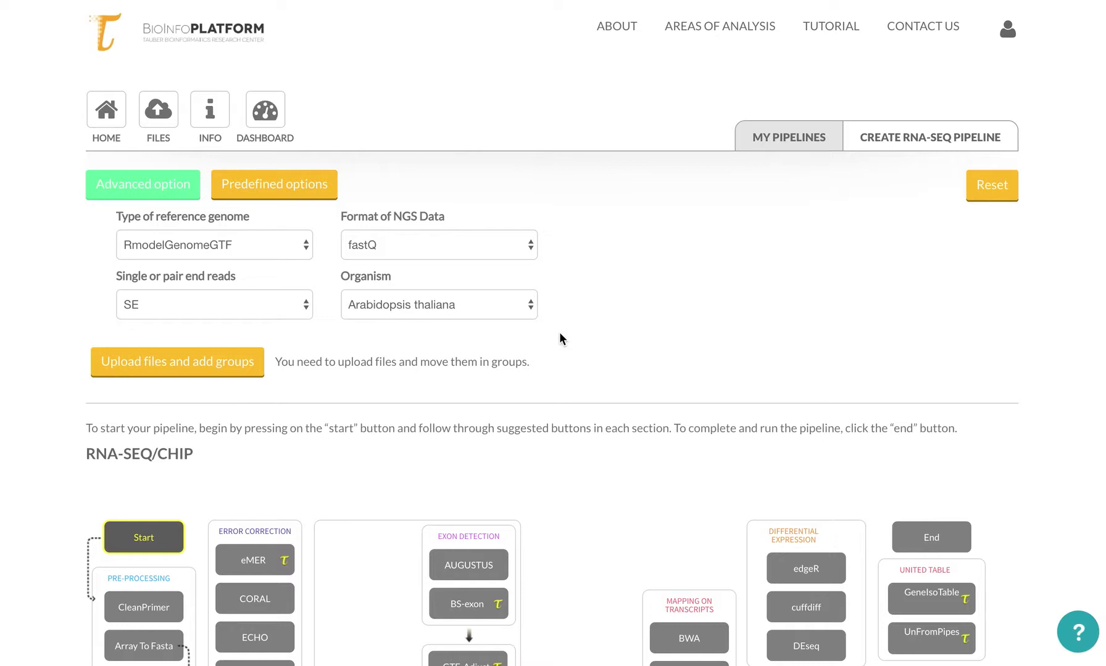
Read through the RNA-seq help information and close it.
left_click(1079, 636)
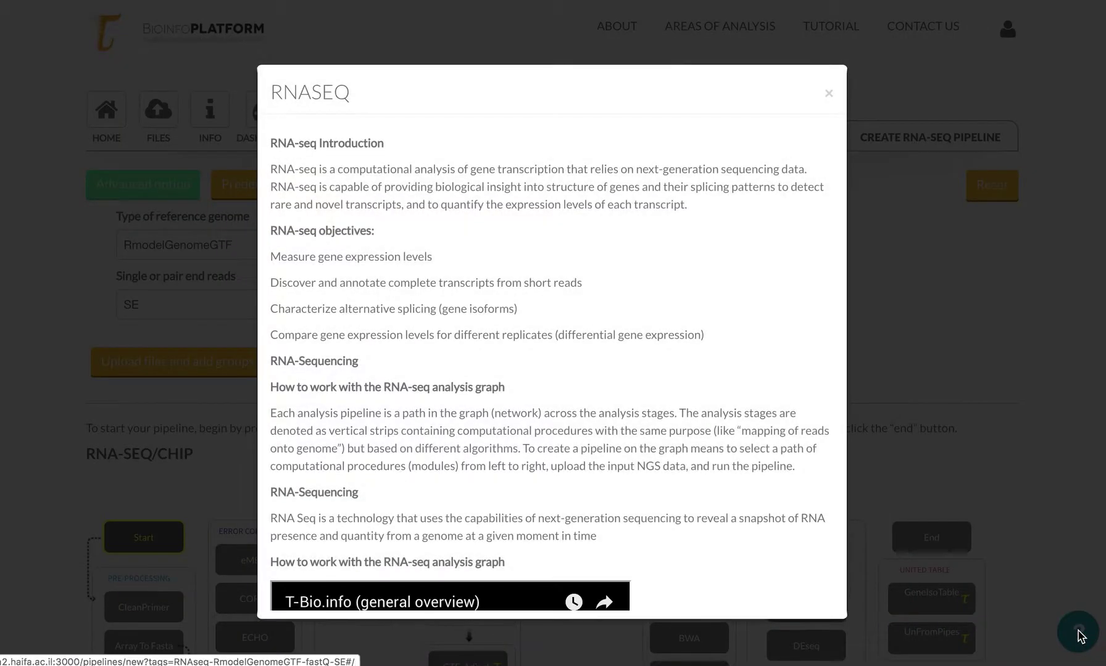
scroll(748, 398, "down", 1)
scroll(748, 395, "down", 12)
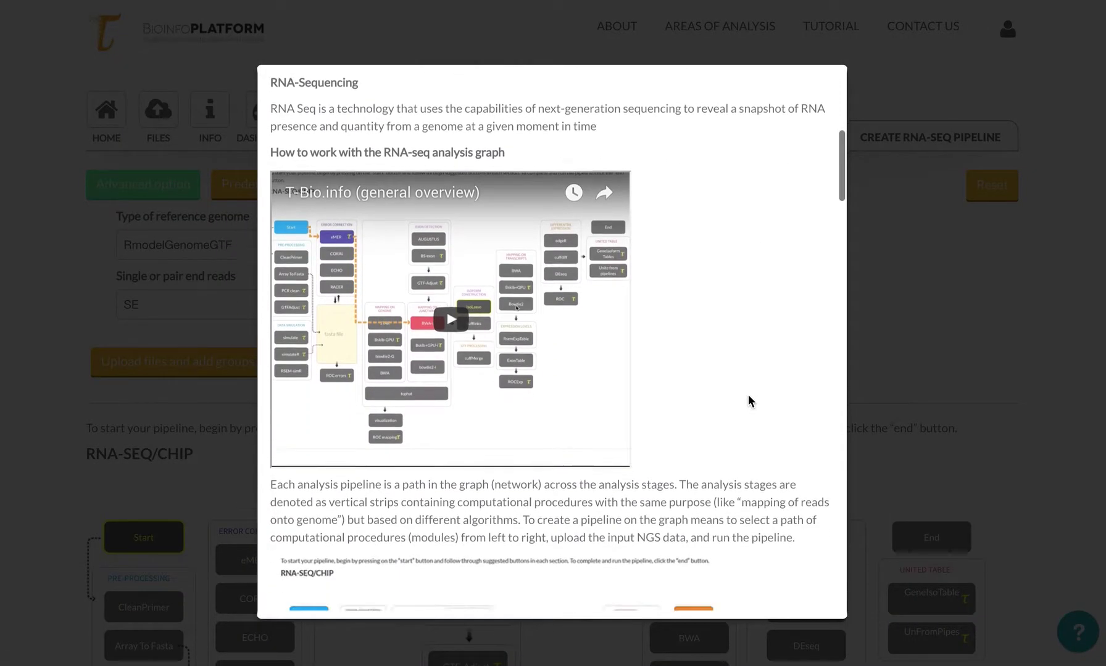
scroll(747, 400, "down", 8)
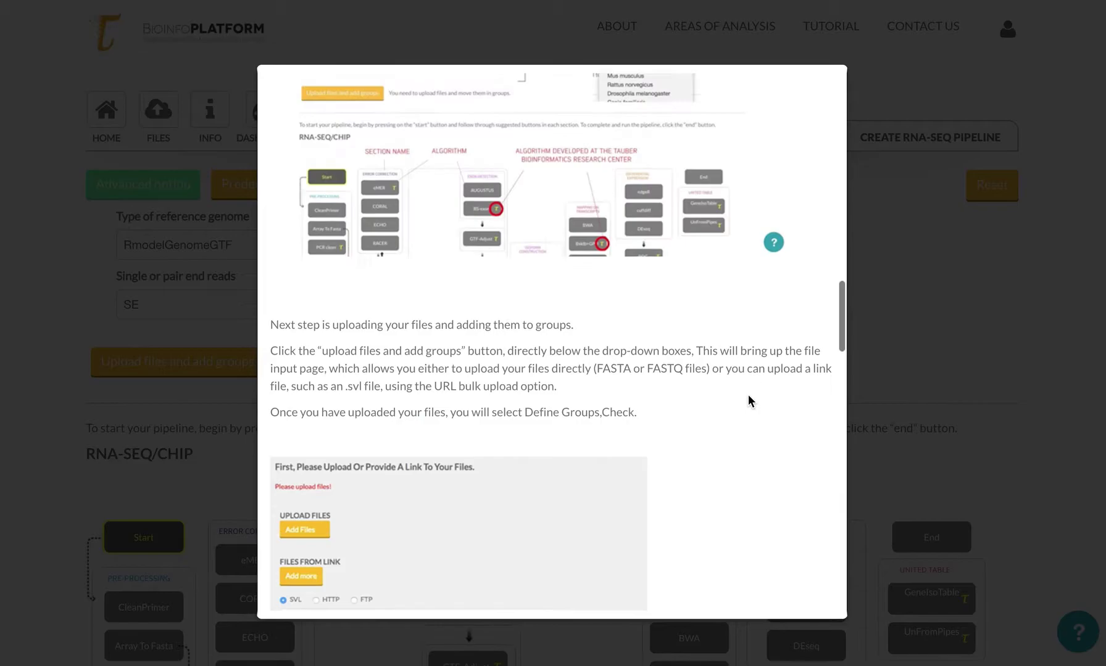
left_click(942, 331)
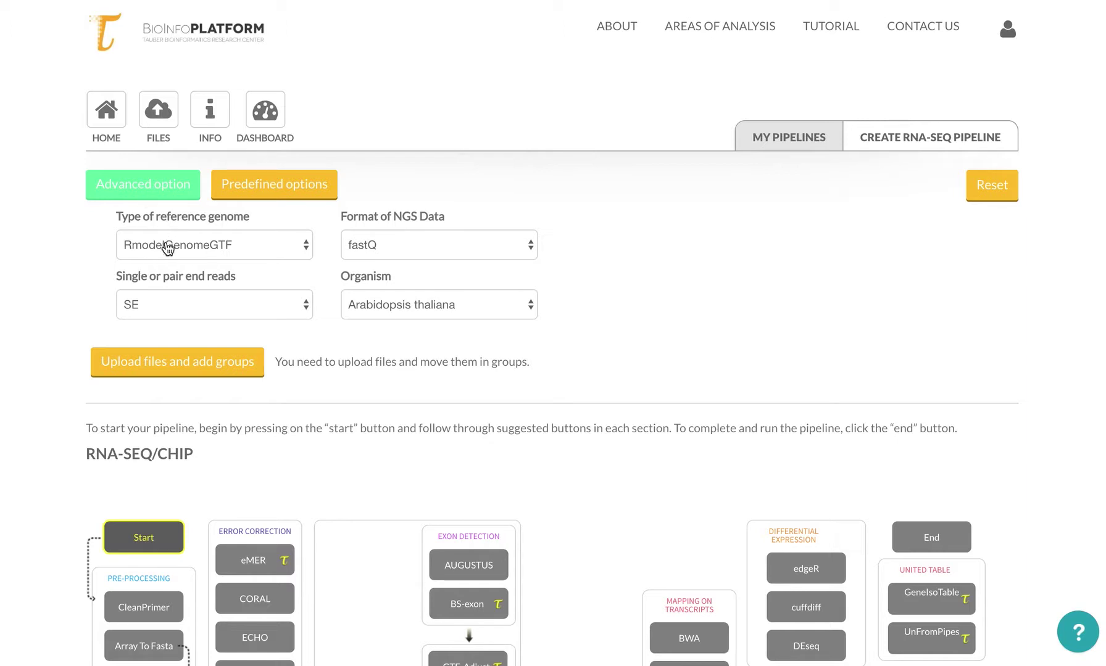
Keep RmodelGenomeGTF as the reference genome and choose Homo sapiens as the organism.
left_click(167, 247)
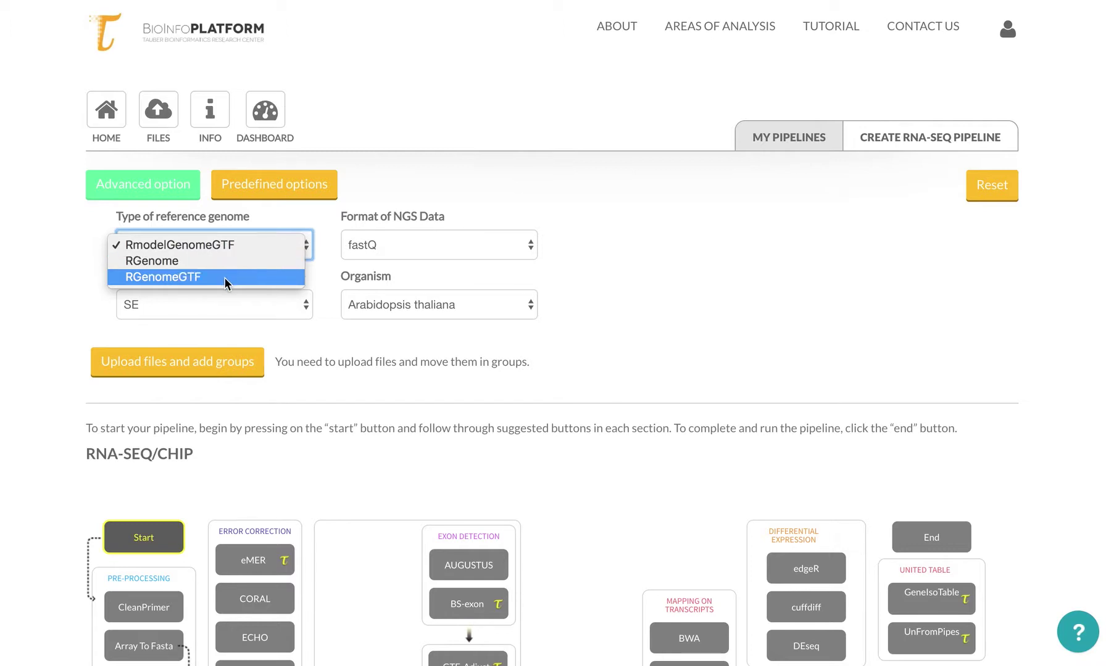
left_click(80, 257)
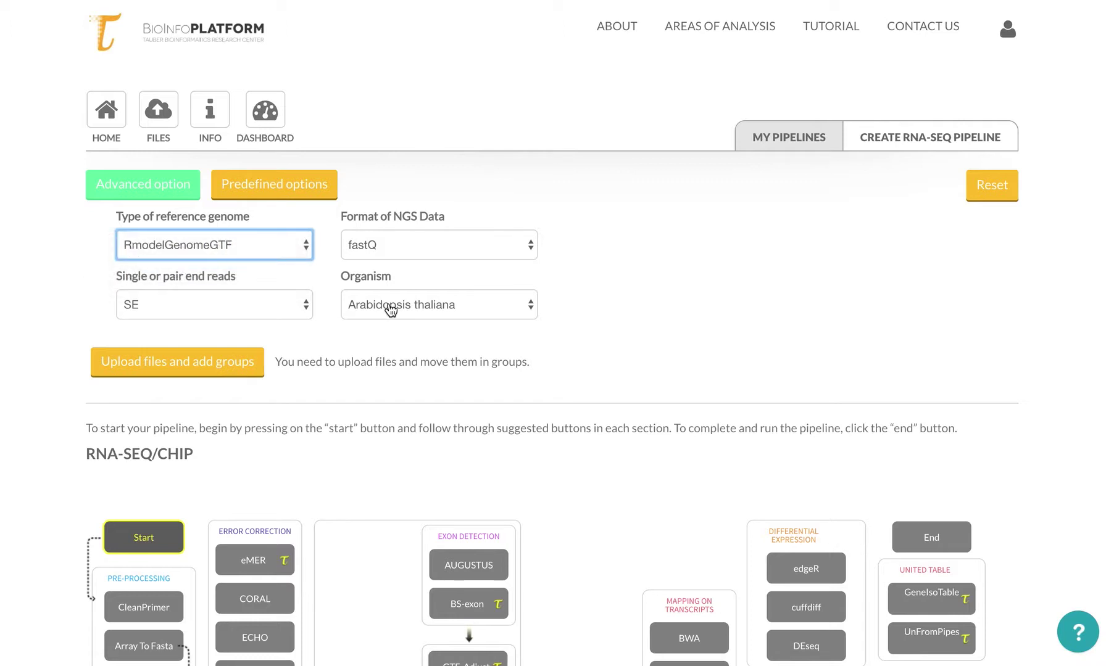
left_click(390, 309)
left_click(82, 257)
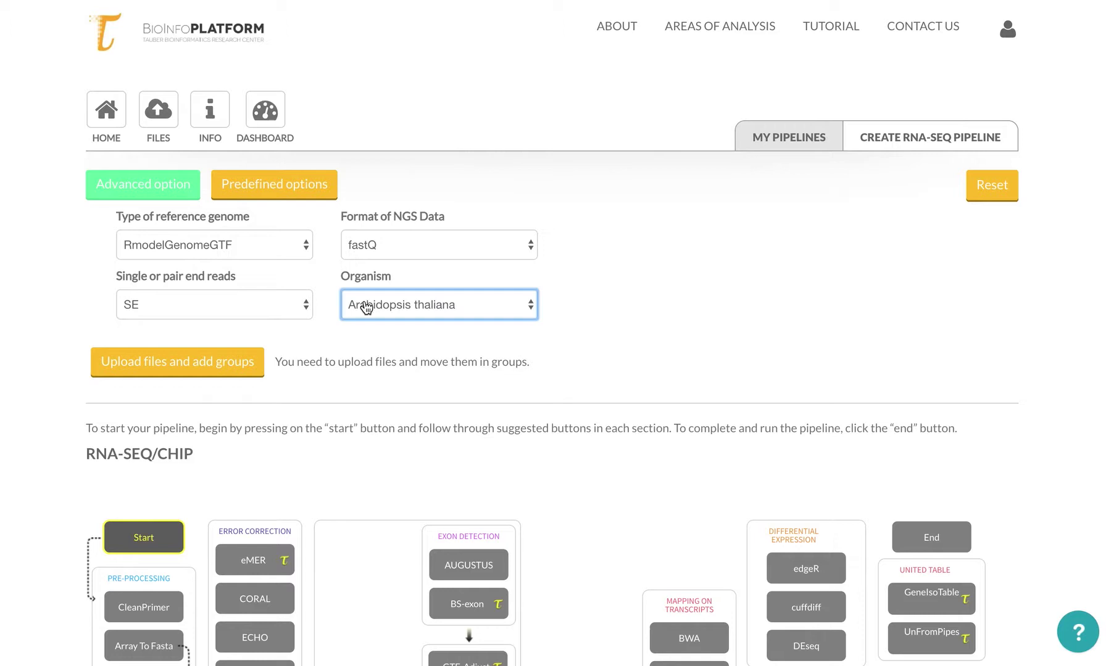
left_click(365, 307)
left_click(372, 321)
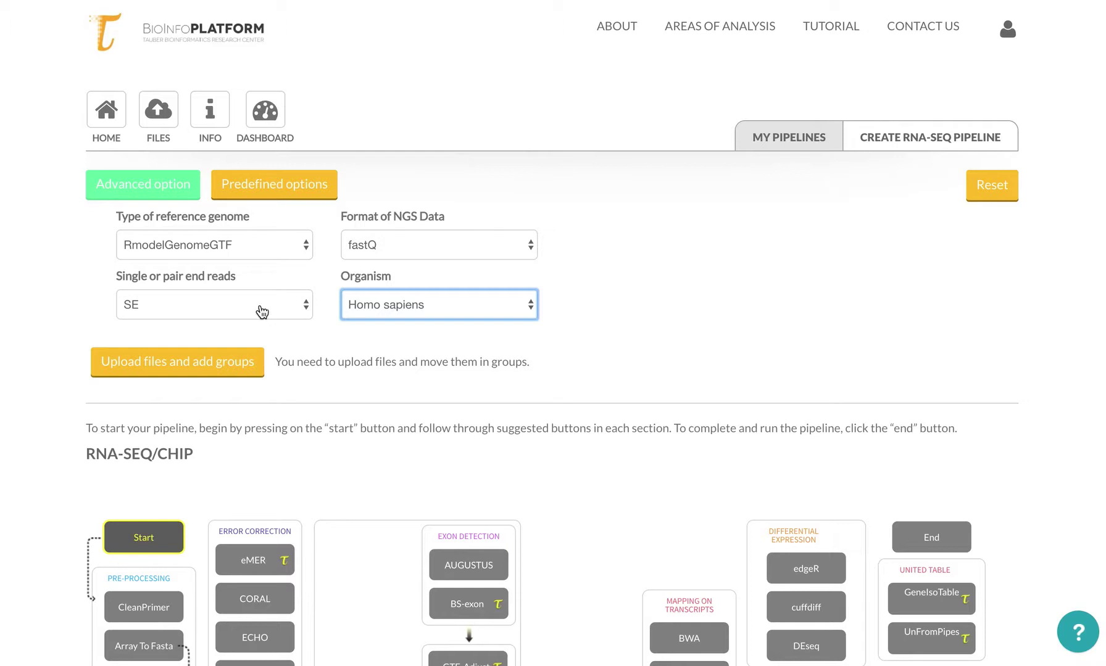
Keep single-end SE reads and fastQ as the NGS data format.
left_click(280, 318)
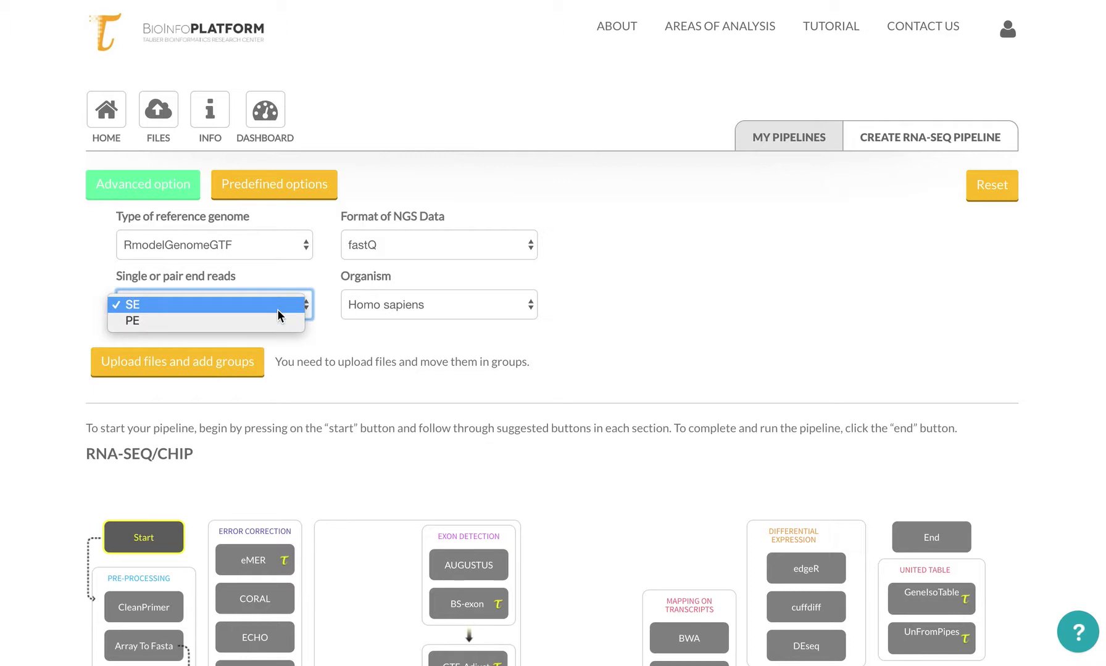
left_click(343, 341)
left_click(411, 245)
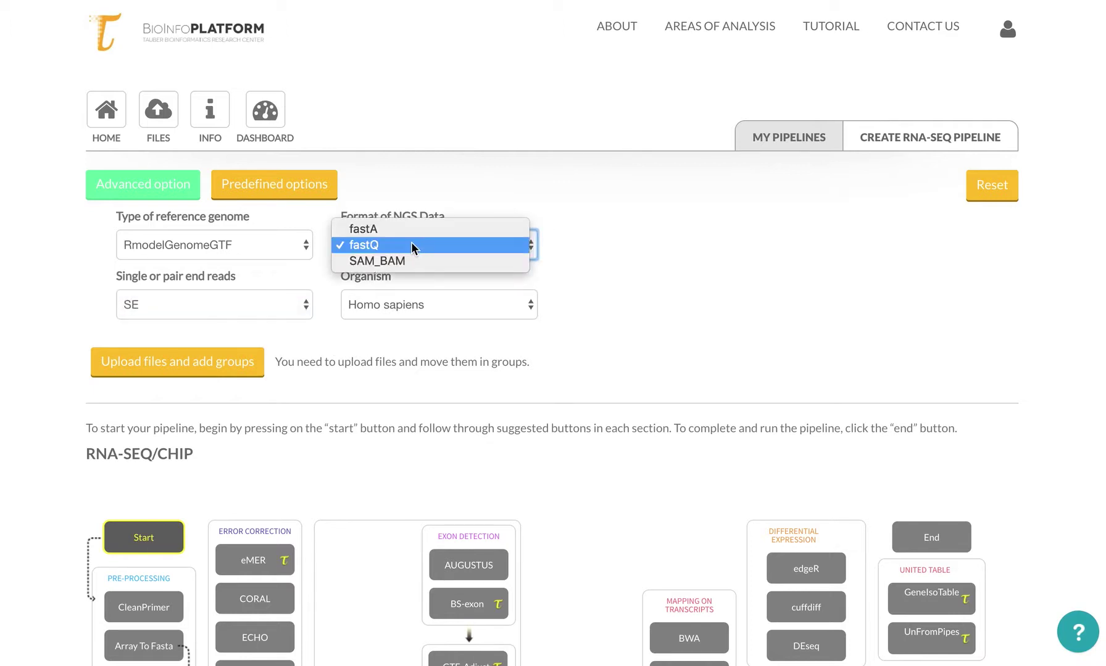
left_click(576, 278)
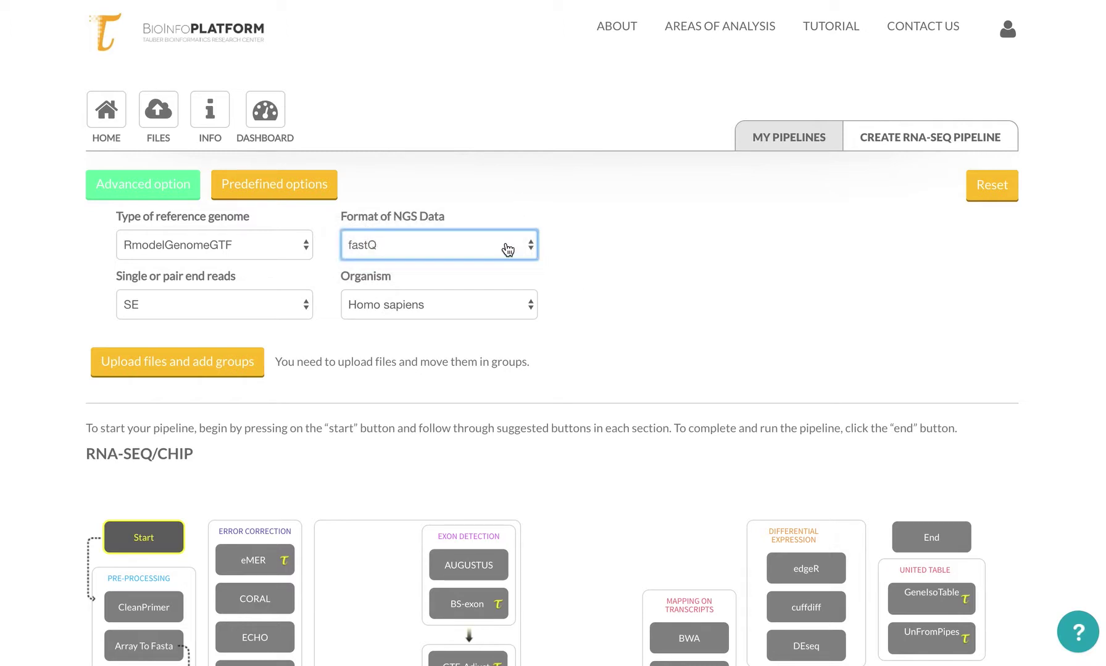
Upload the local read files big_1.fq and big_2.fq.
left_click(247, 363)
scroll(244, 363, "down", 2)
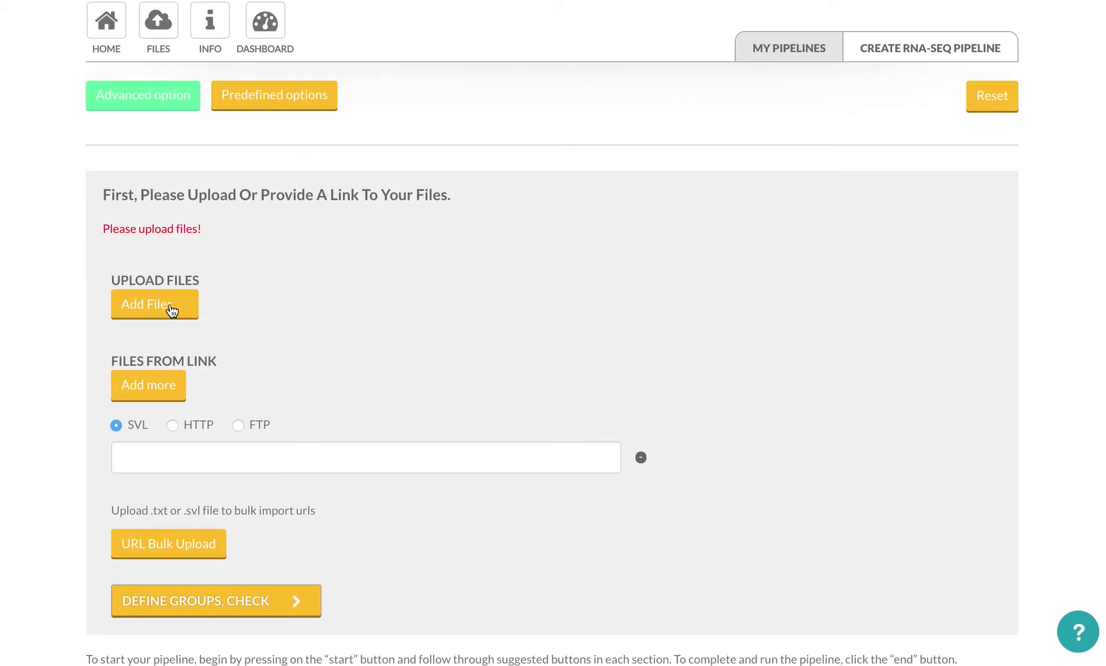
scroll(173, 312, "down", 2)
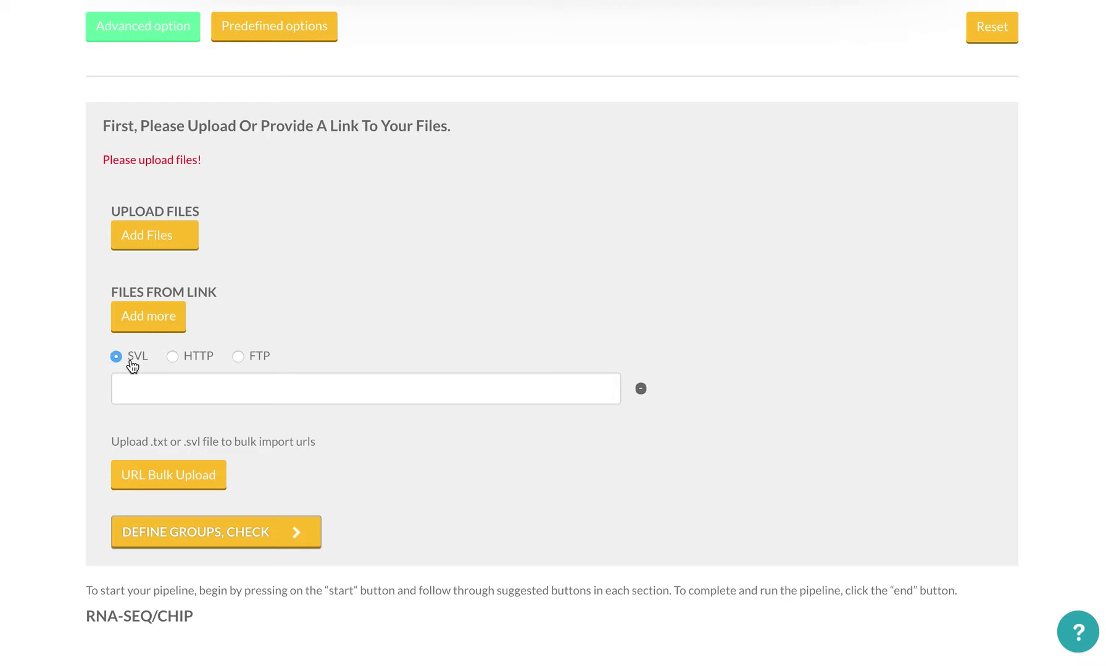
left_click(154, 246)
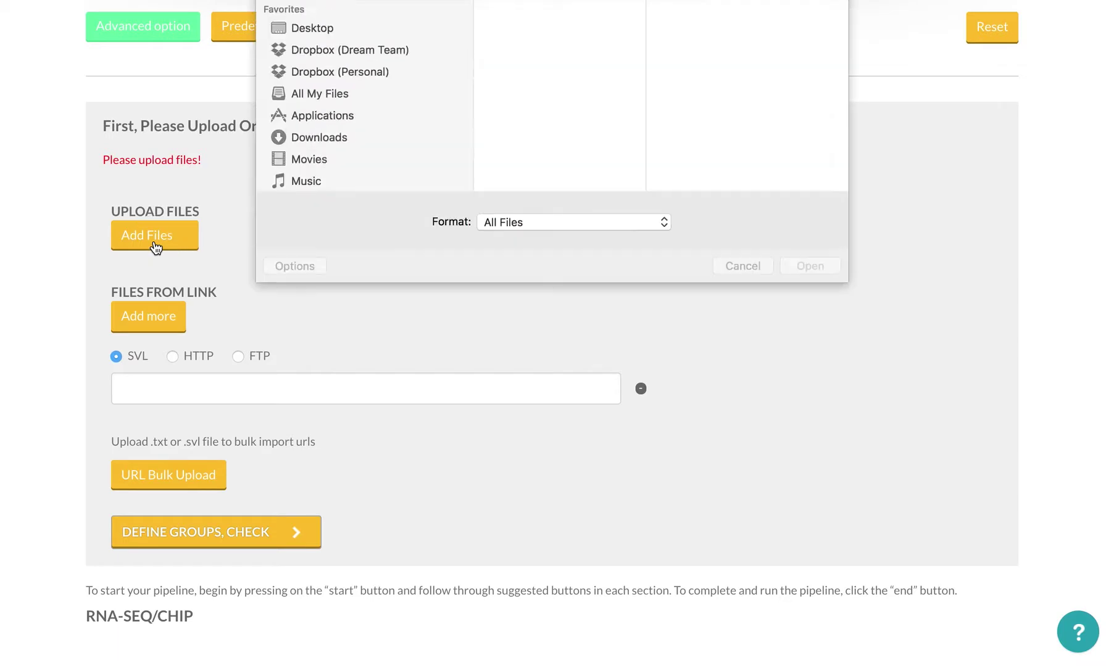
left_click(544, 54)
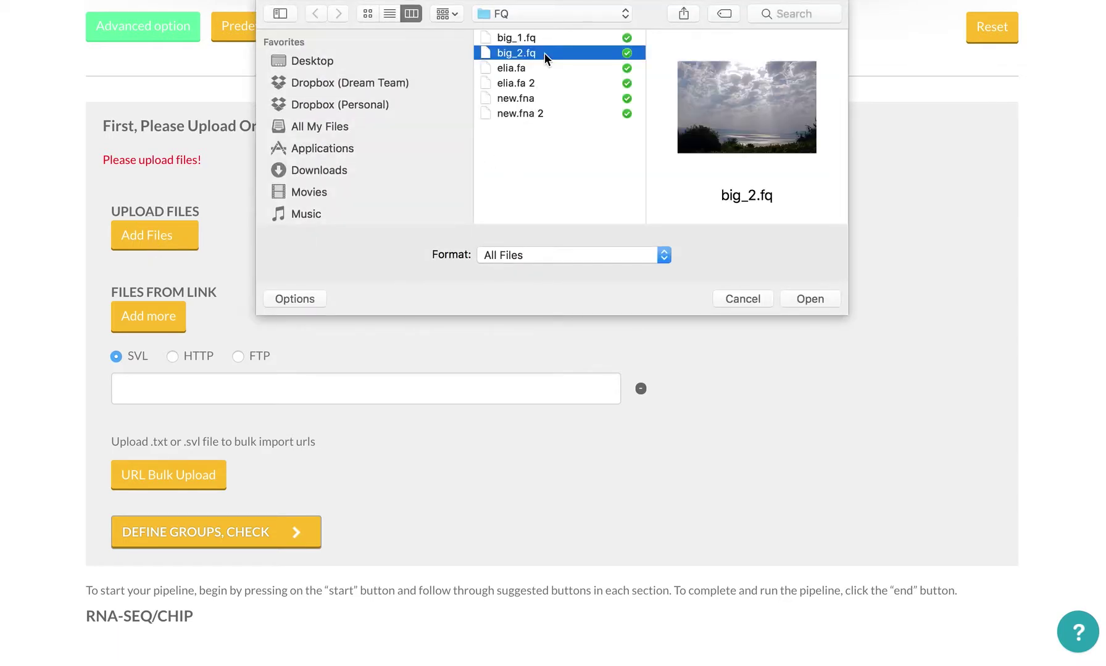
left_click(545, 38, "shift")
left_click(788, 300)
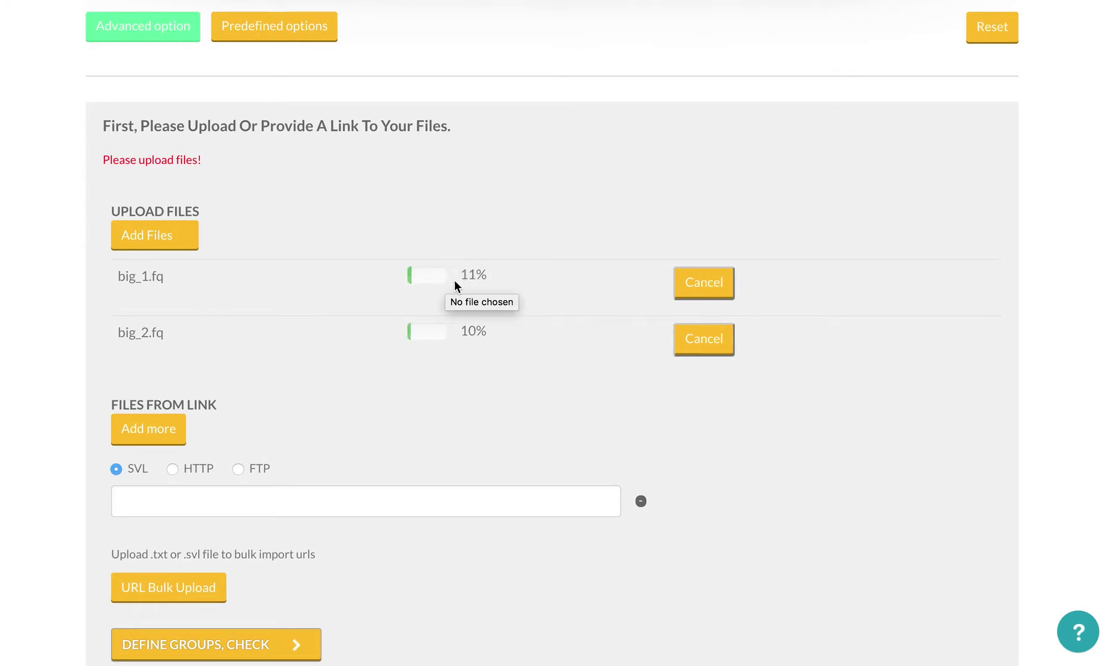
Go to group definition, add then remove Group B, and continue without groups.
scroll(541, 295, "down", 1)
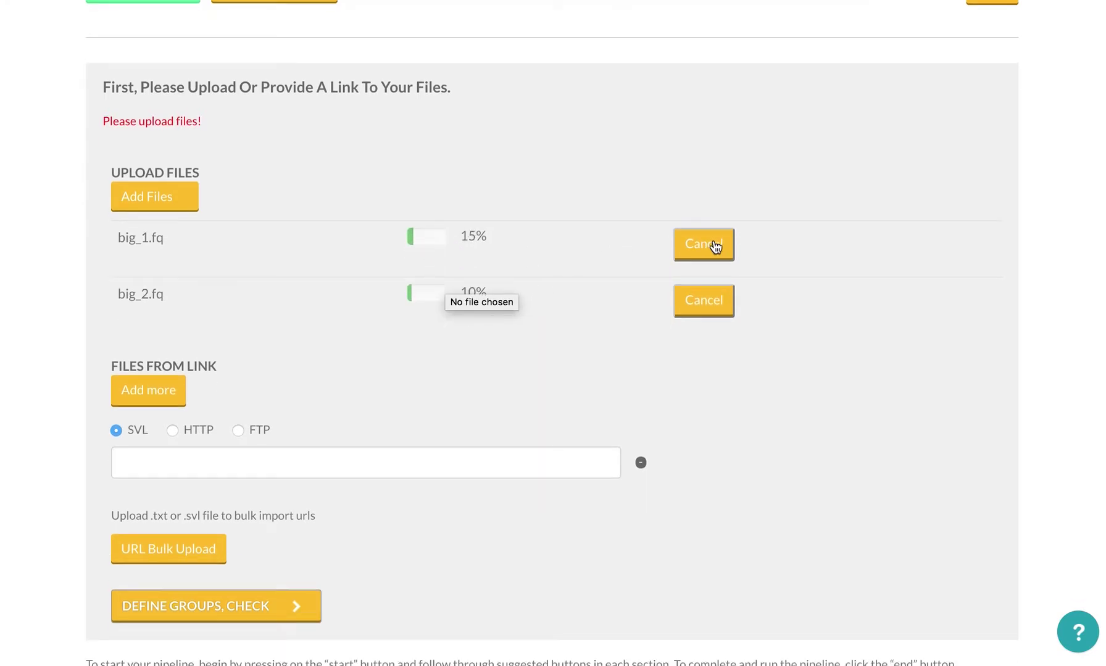
scroll(520, 245, "down", 2)
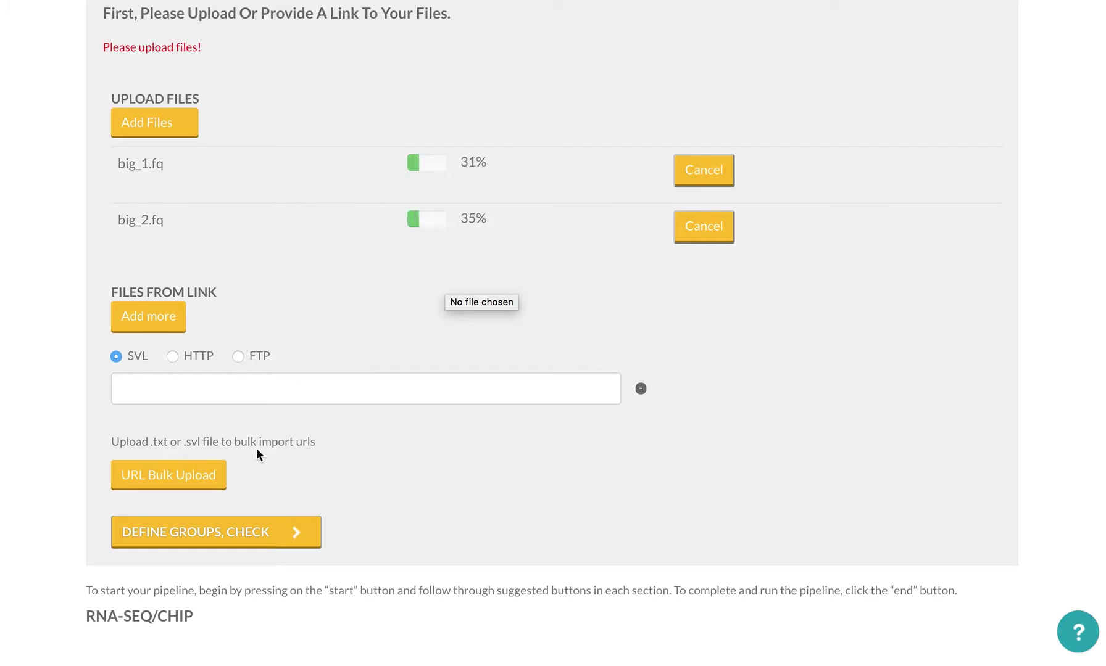
left_click(233, 524)
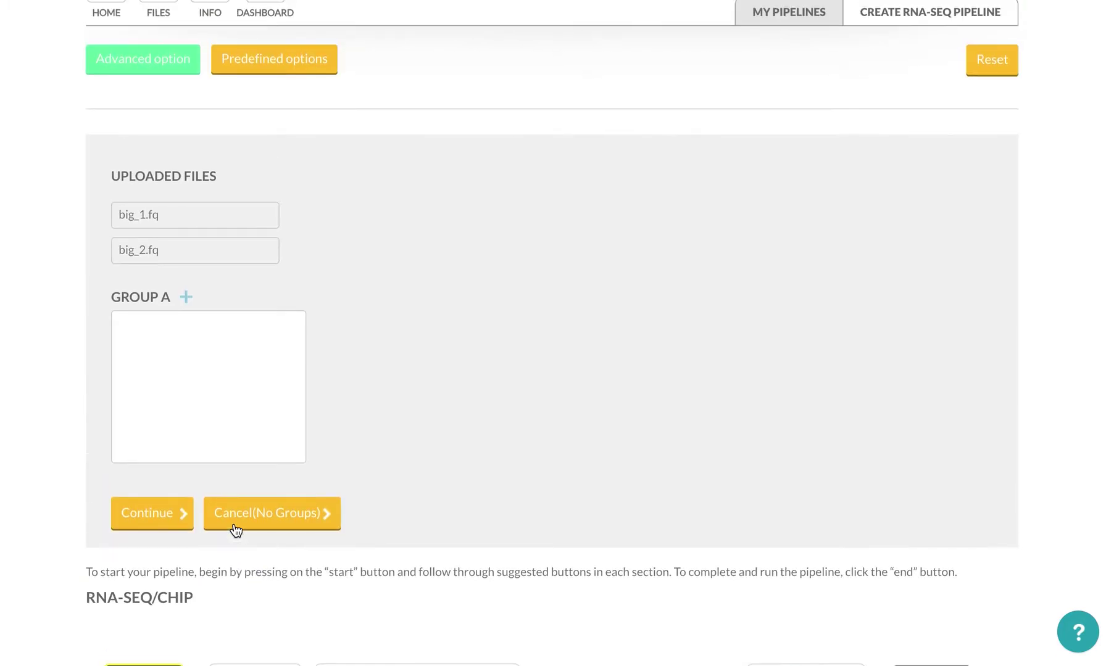
left_click(186, 298)
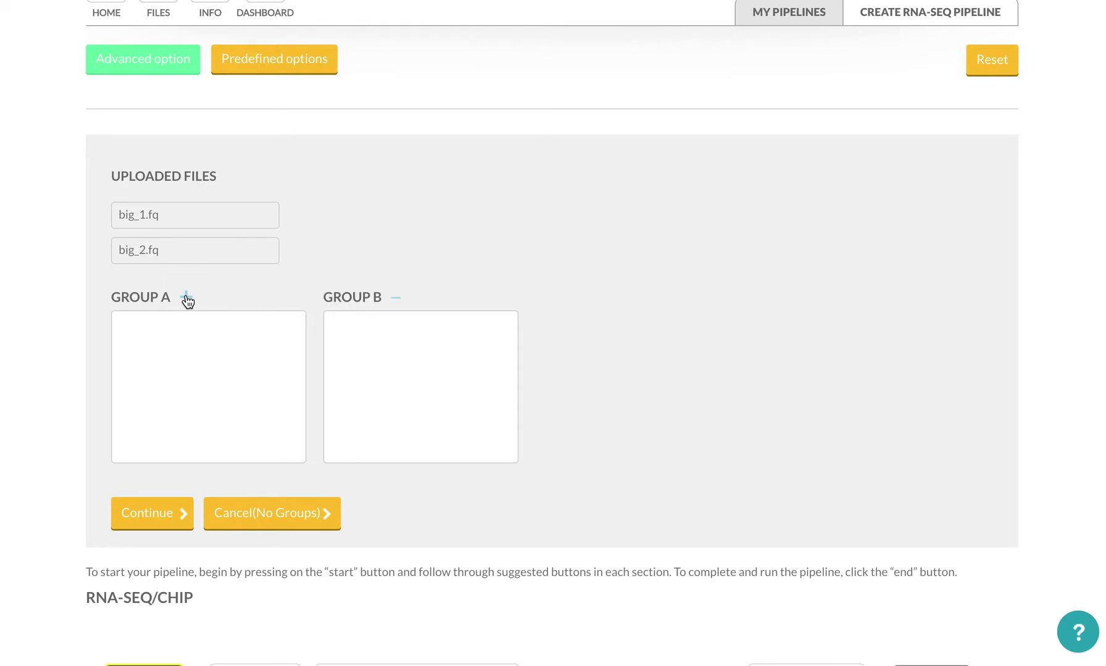
left_click(395, 298)
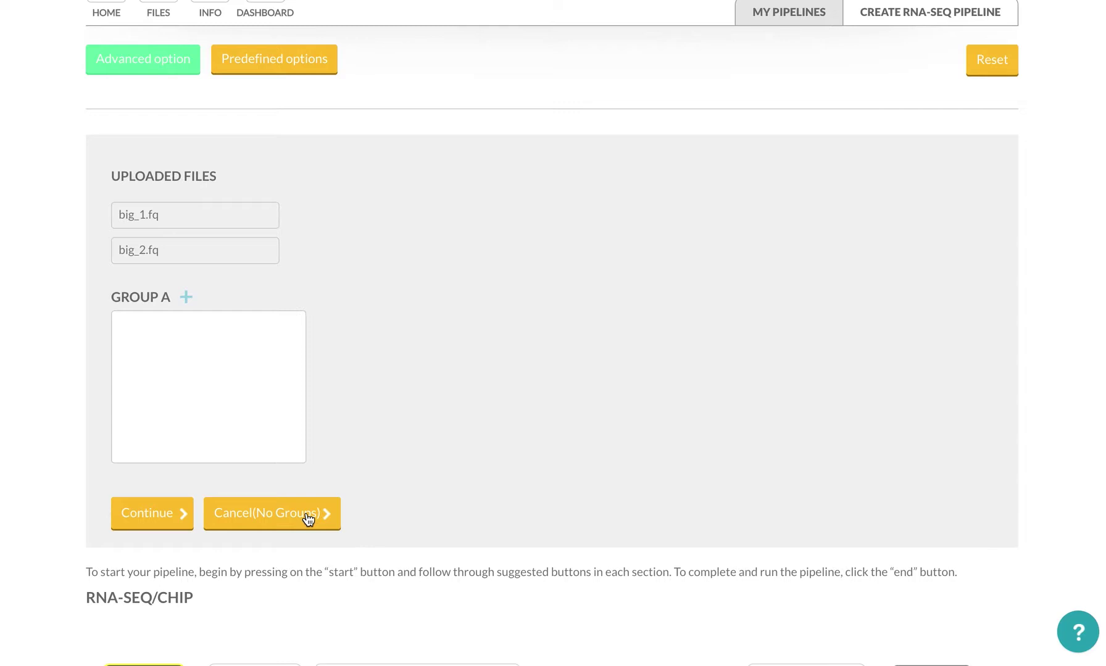
left_click(308, 520)
Start the RNA-SEQ/CHIP graph, page to the pipeline logic diagram slide, and confirm OK.
scroll(308, 519, "down", 3)
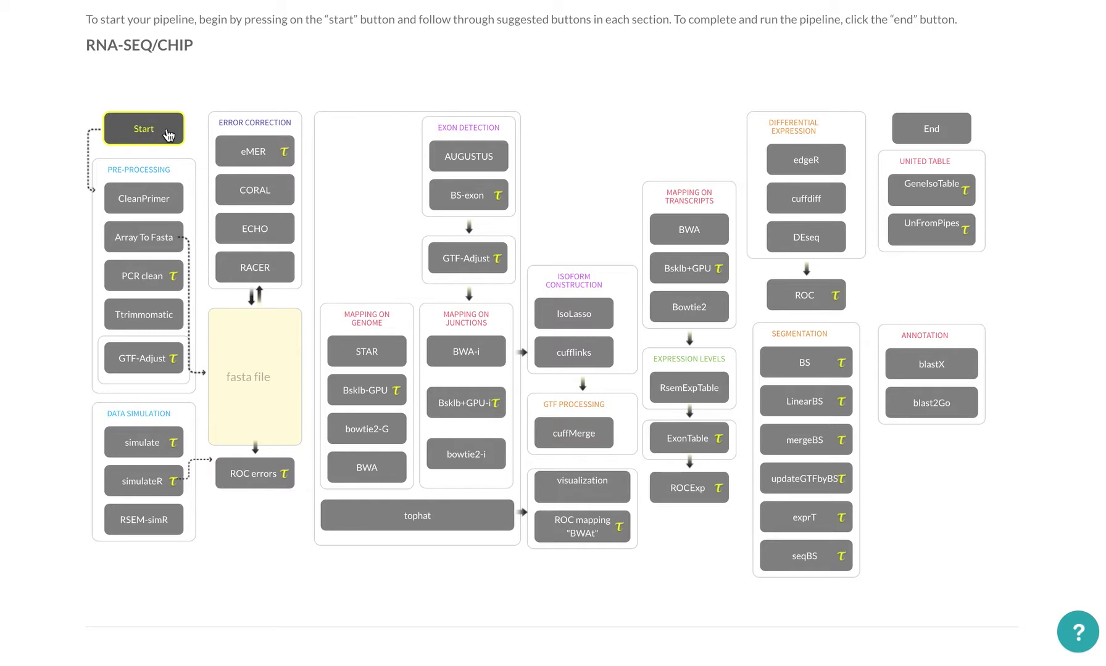
left_click(168, 133)
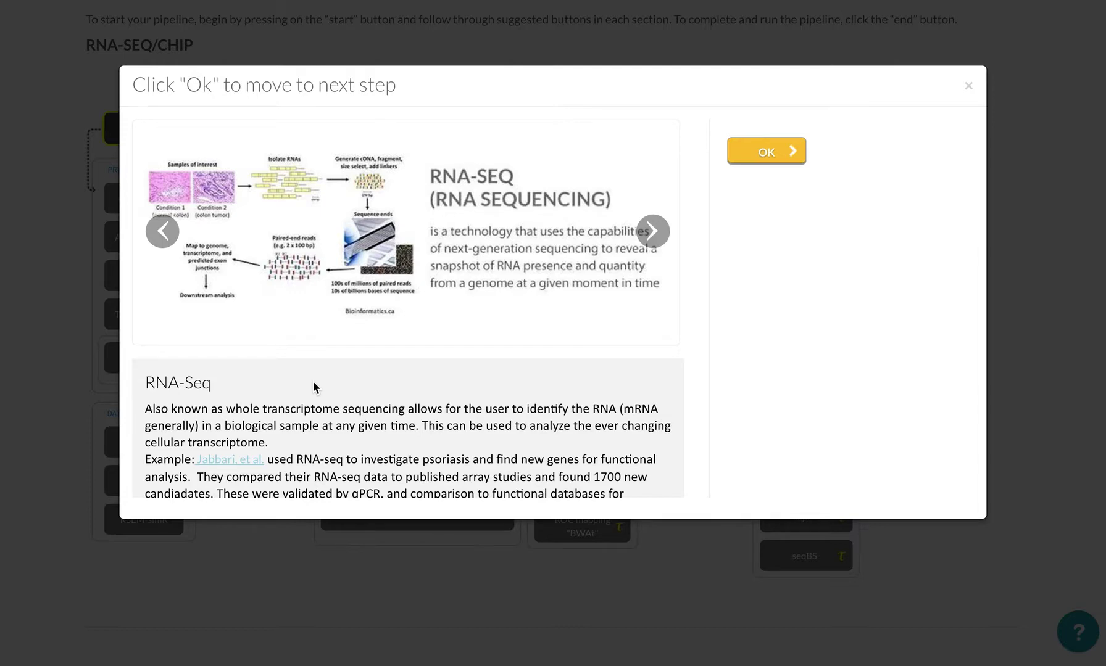
scroll(313, 380, "down", 3)
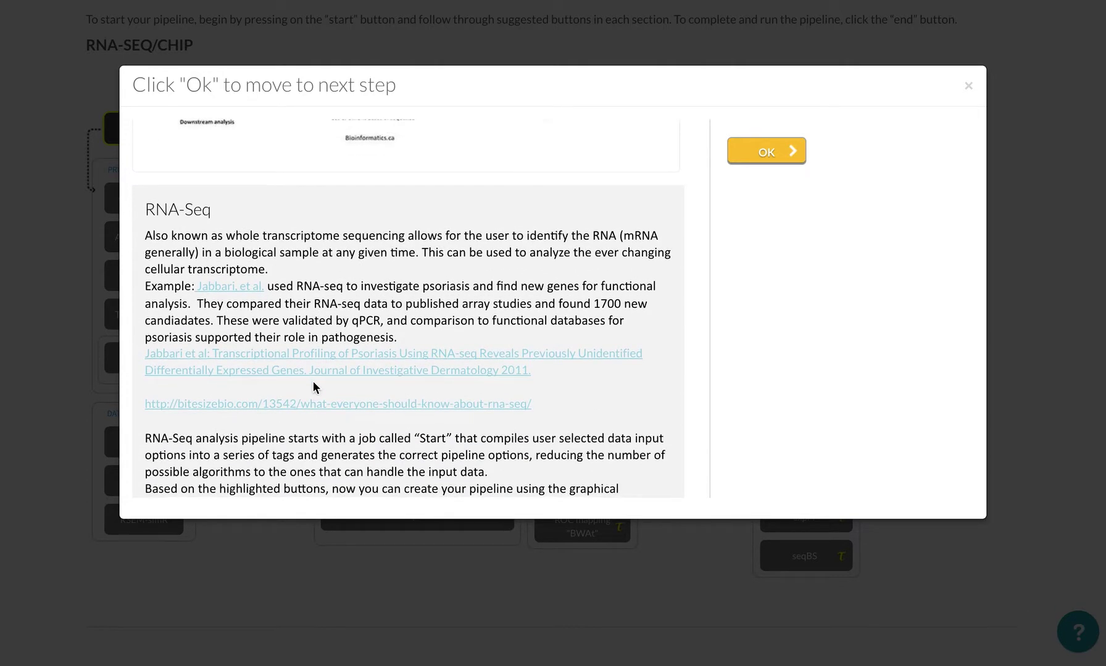
scroll(313, 381, "down", 1)
scroll(313, 381, "up", 5)
left_click(653, 232)
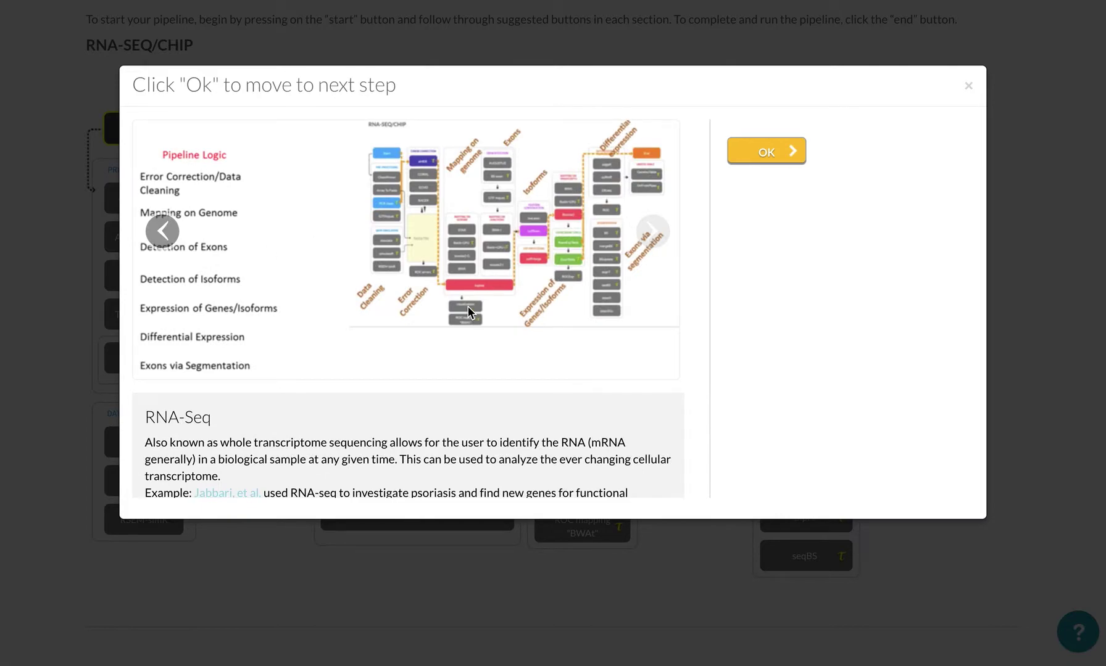
left_click(763, 151)
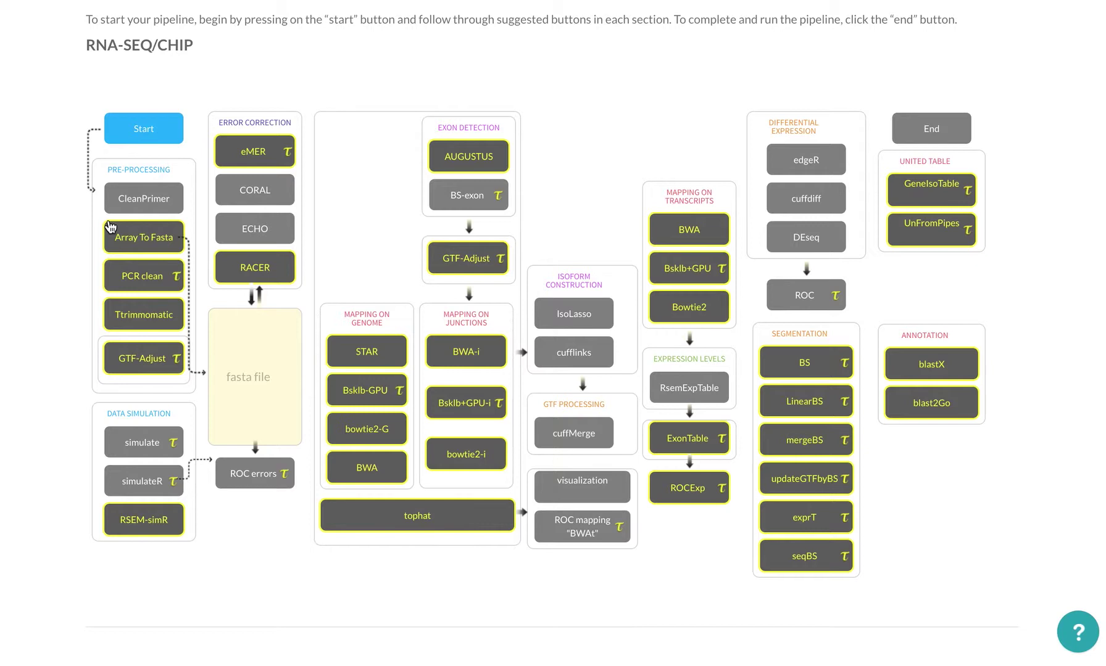
Inspect Array To Fasta settings (keeping Affymetrix), plus the Error Correction and Mapping on junctions info.
left_click(144, 244)
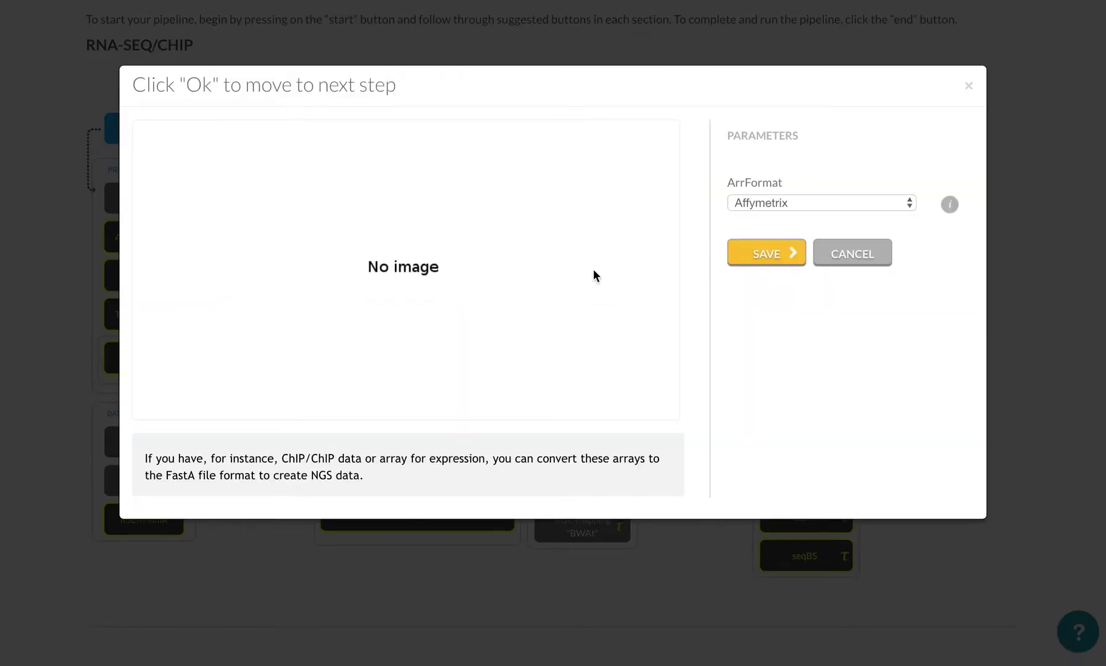
left_click(820, 202)
left_click(820, 202)
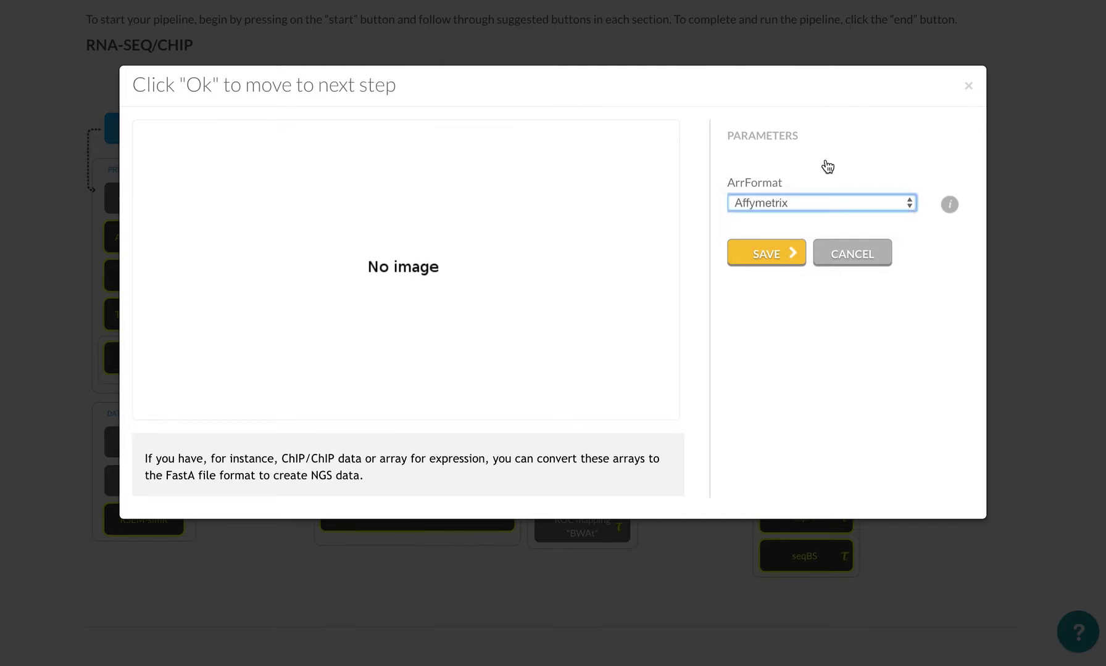
left_click(969, 90)
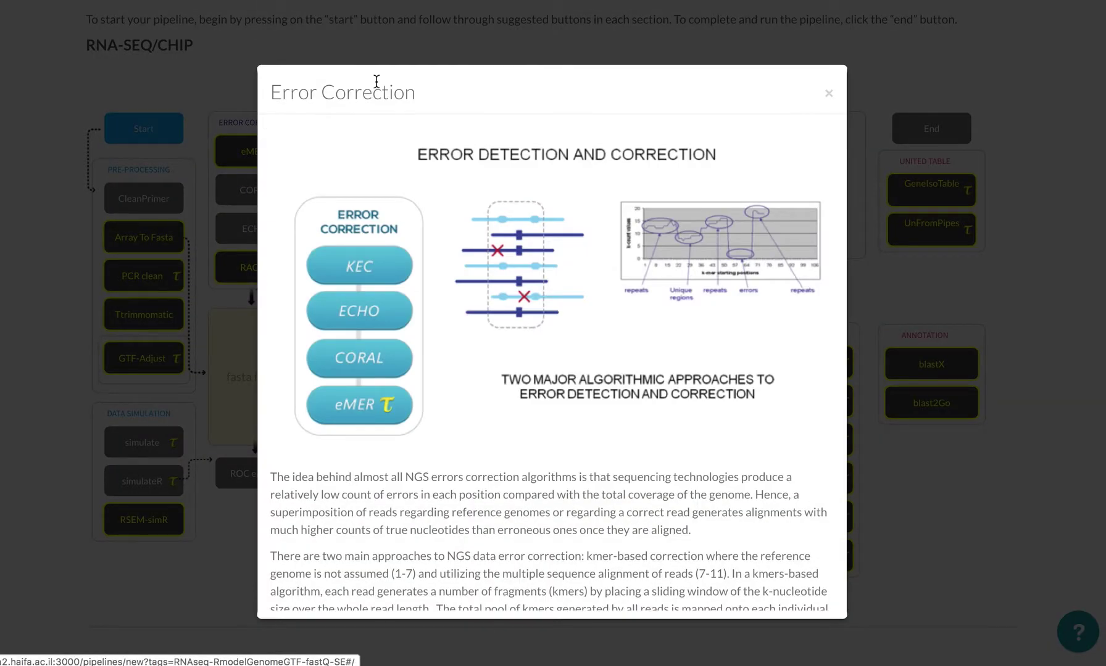
left_click(828, 93)
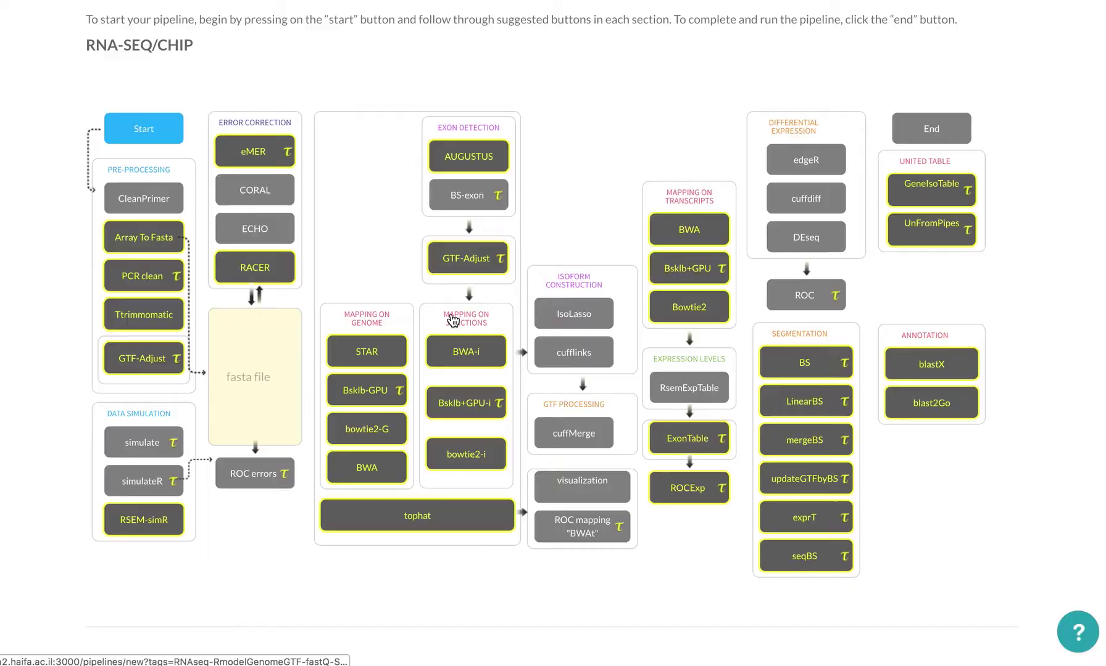
left_click(453, 319)
left_click(830, 94)
Scroll through the RNA-seq help guide and close it.
left_click(1078, 634)
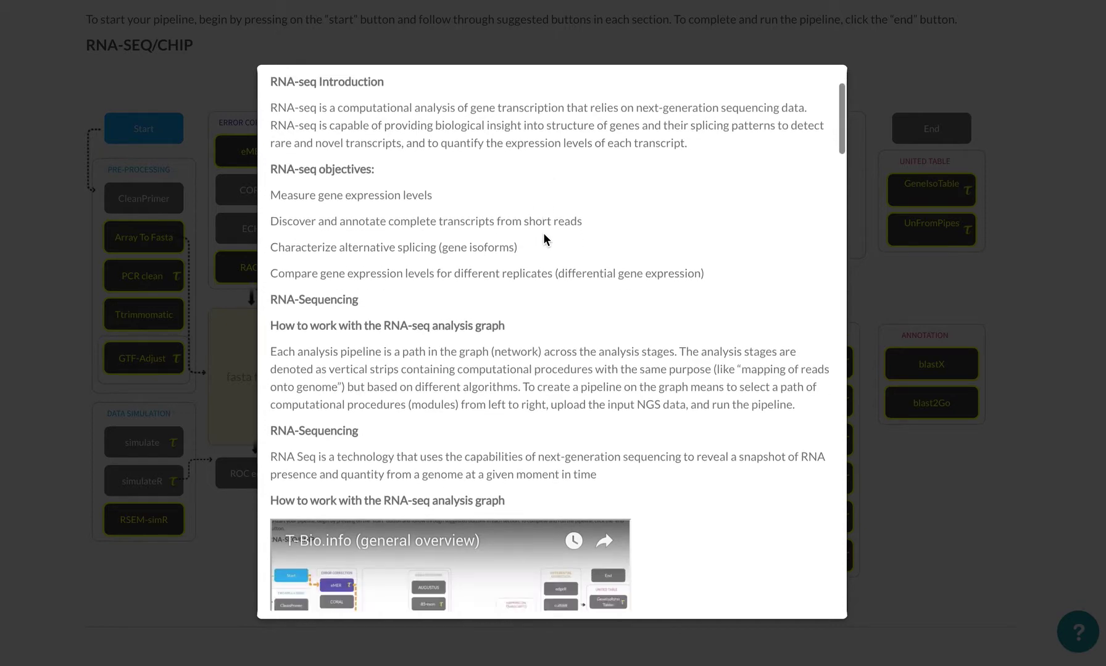
scroll(543, 233, "down", 12)
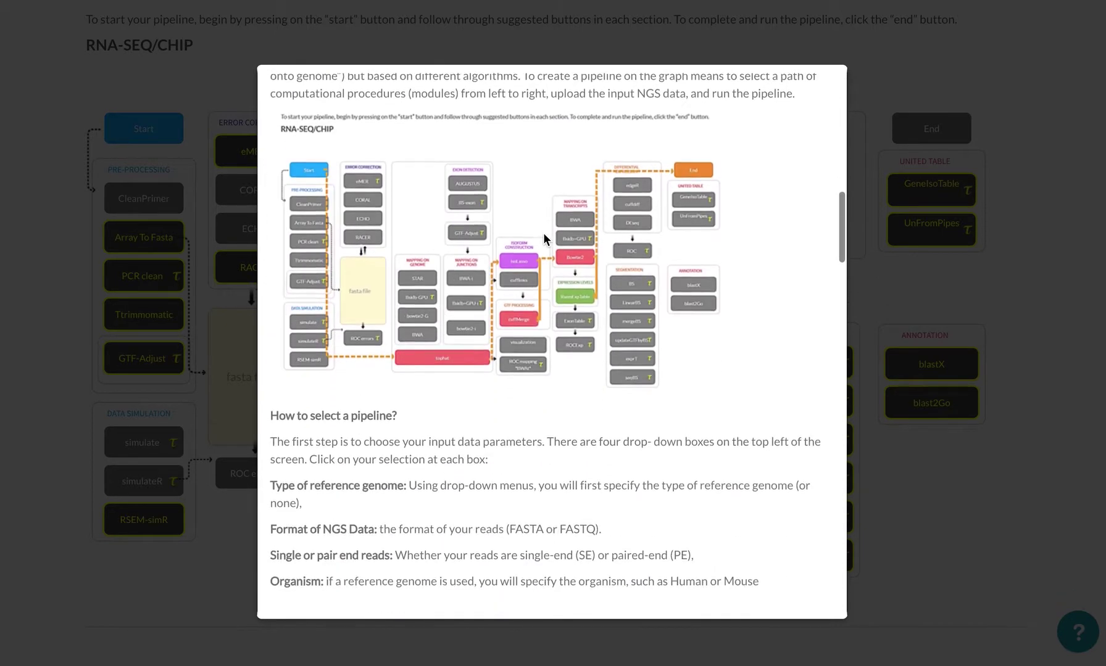
scroll(544, 232, "down", 10)
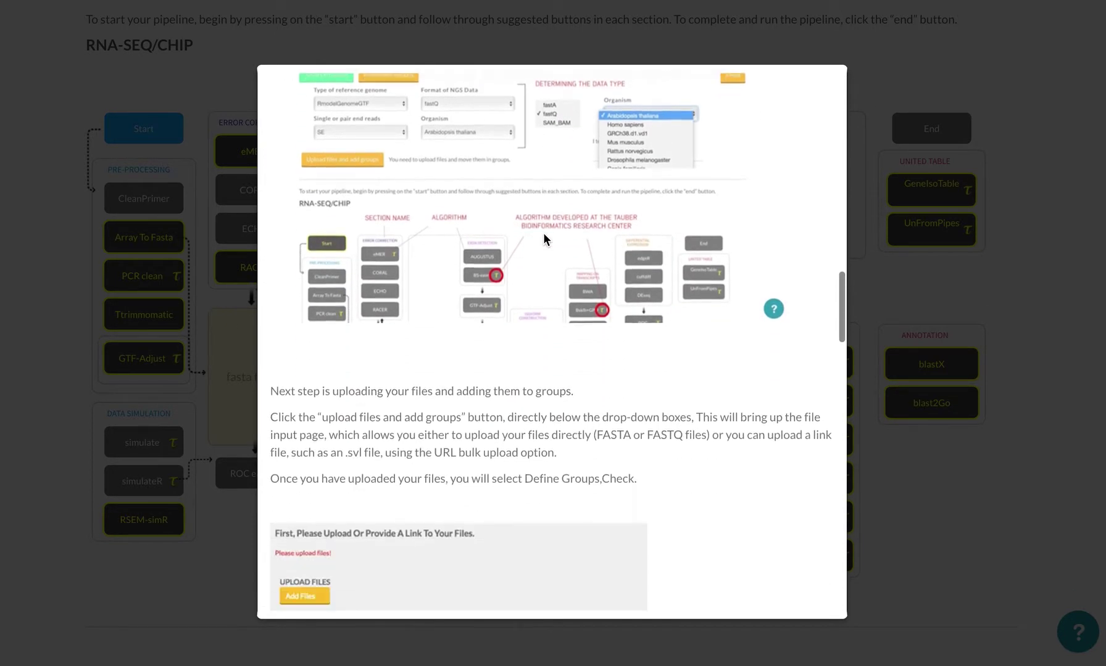
scroll(543, 233, "down", 6)
left_click(889, 189)
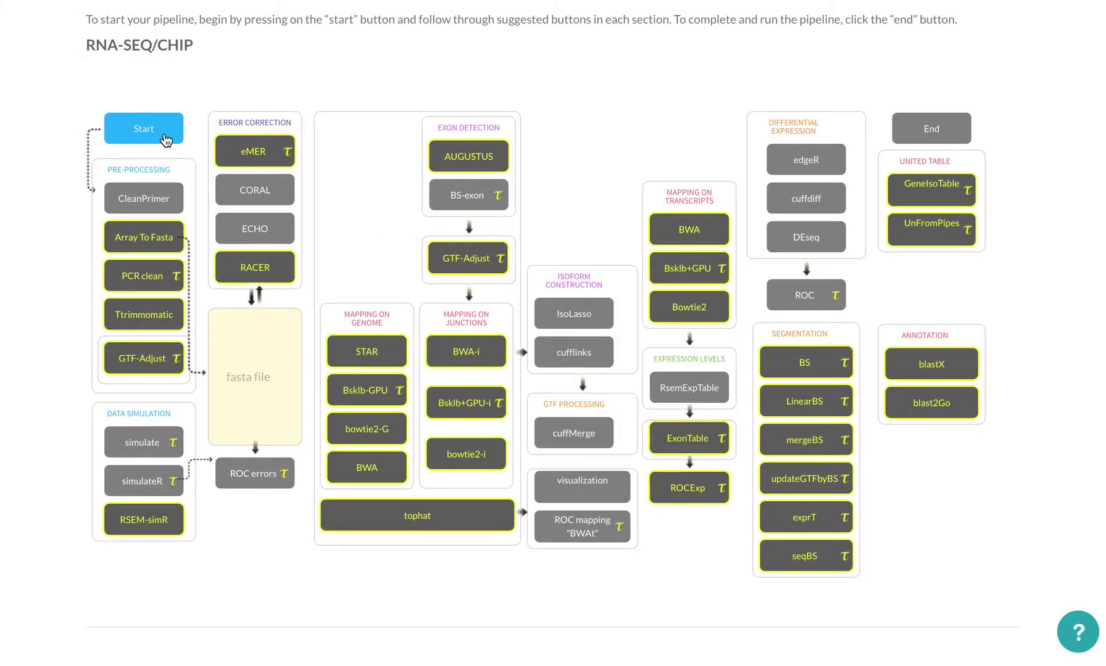
Chain tophat, cufflinks and cuffMerge after Start, cancelling a tried Bowtie2 step.
left_click(398, 517)
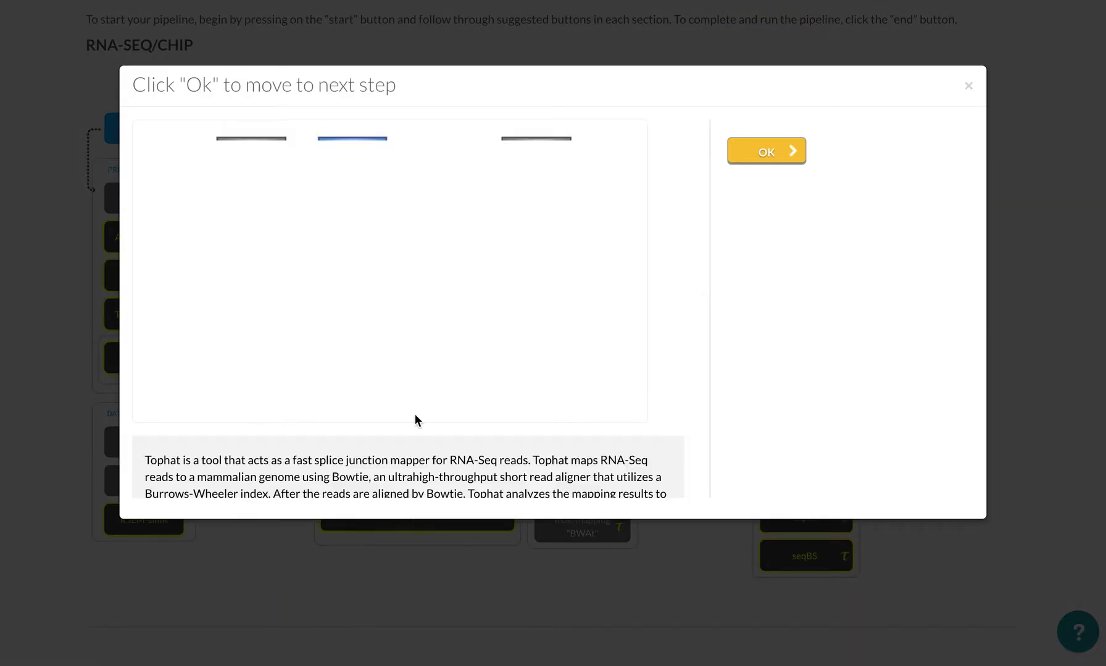
left_click(759, 162)
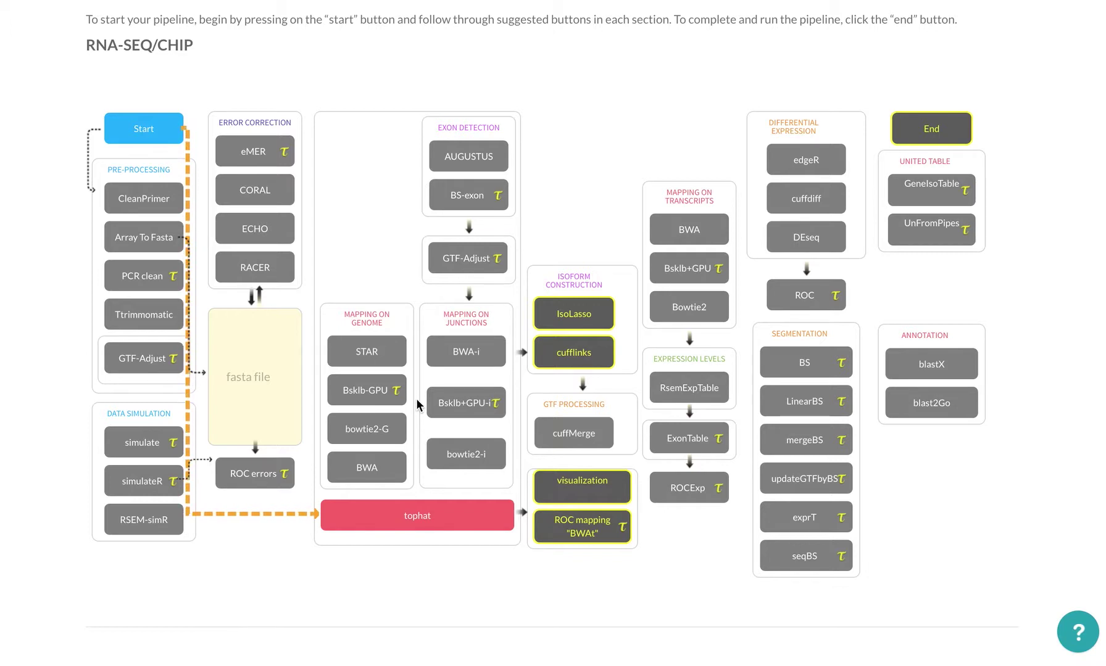
left_click(597, 353)
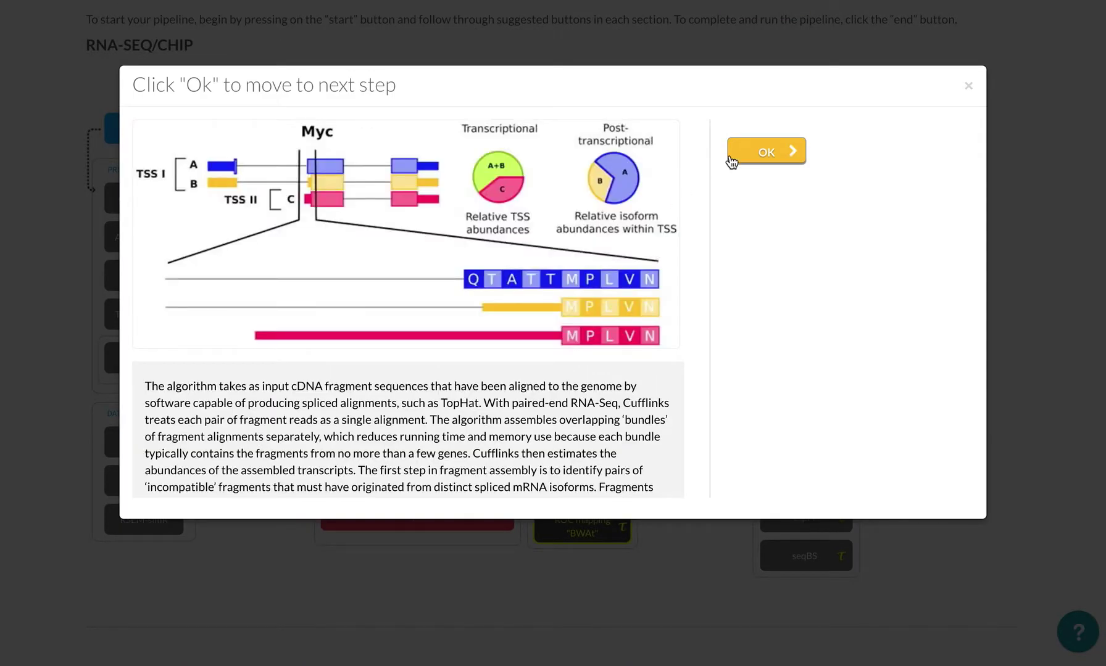
left_click(732, 160)
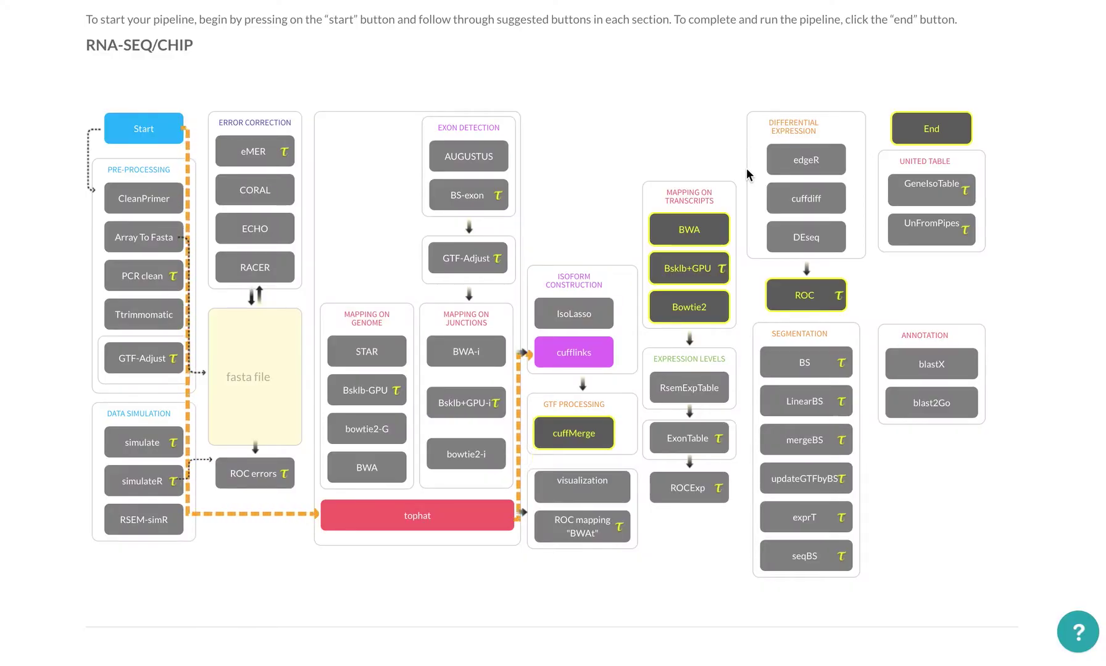
left_click(689, 312)
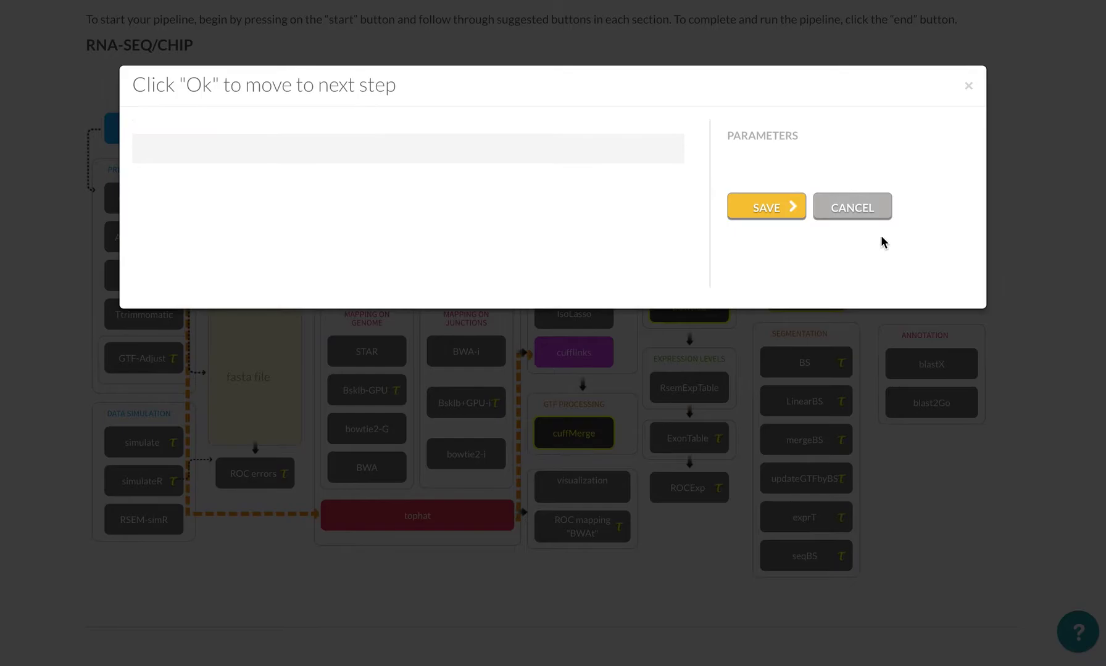
left_click(861, 215)
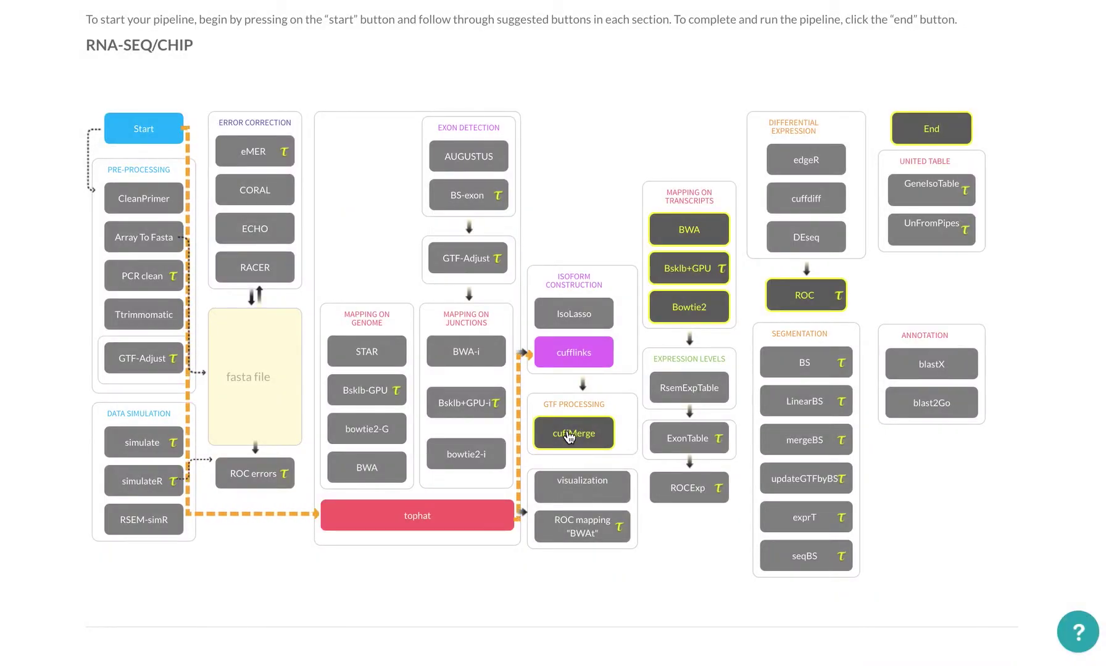
left_click(568, 436)
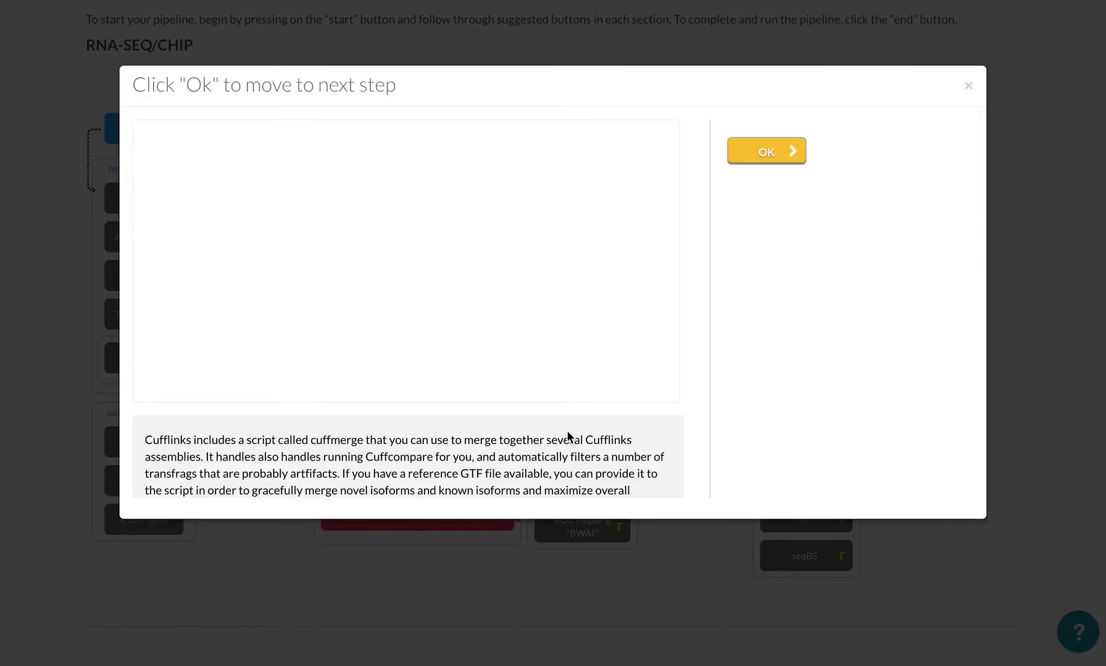
left_click(767, 152)
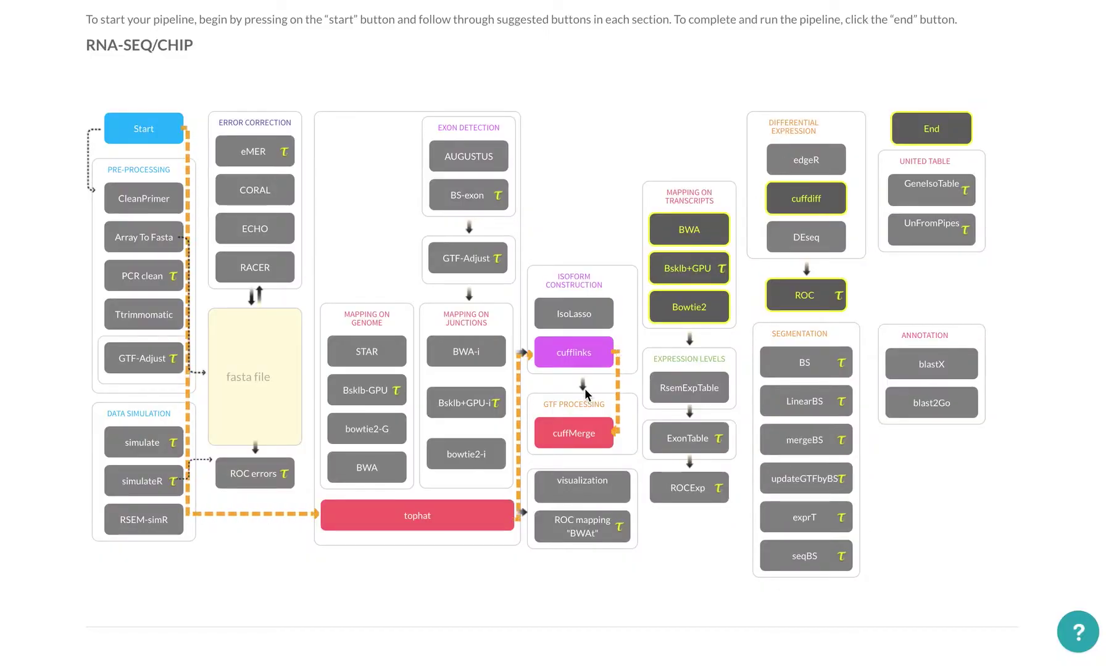
Jump the pipeline back to cuffMerge and reselect it to continue from there.
left_click(588, 440)
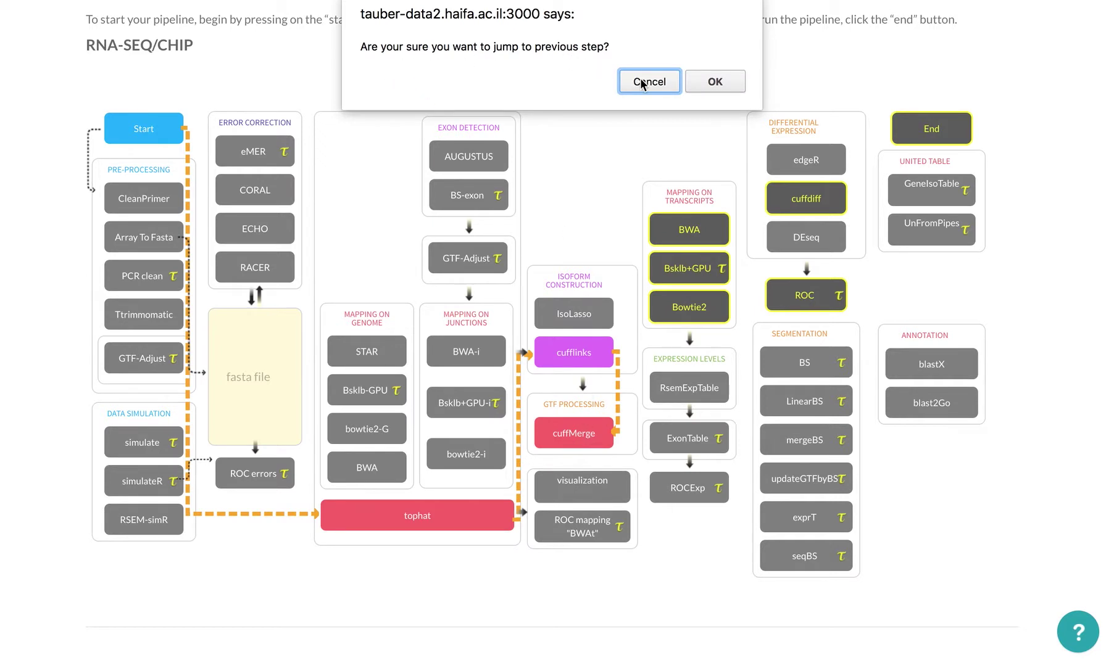
left_click(697, 82)
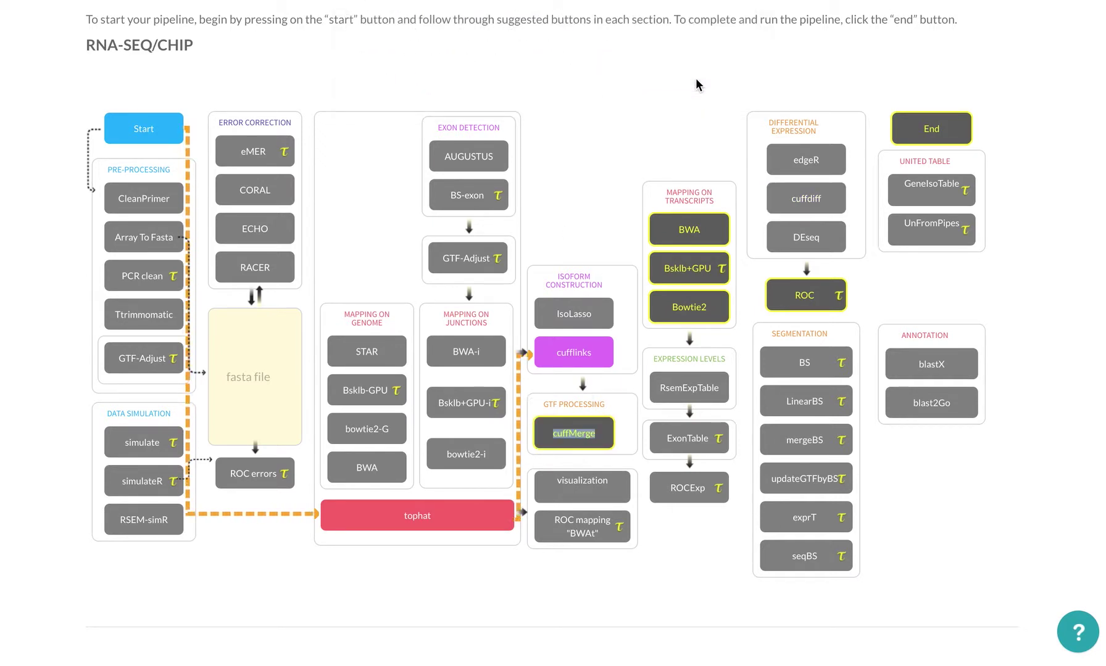
left_click(593, 440)
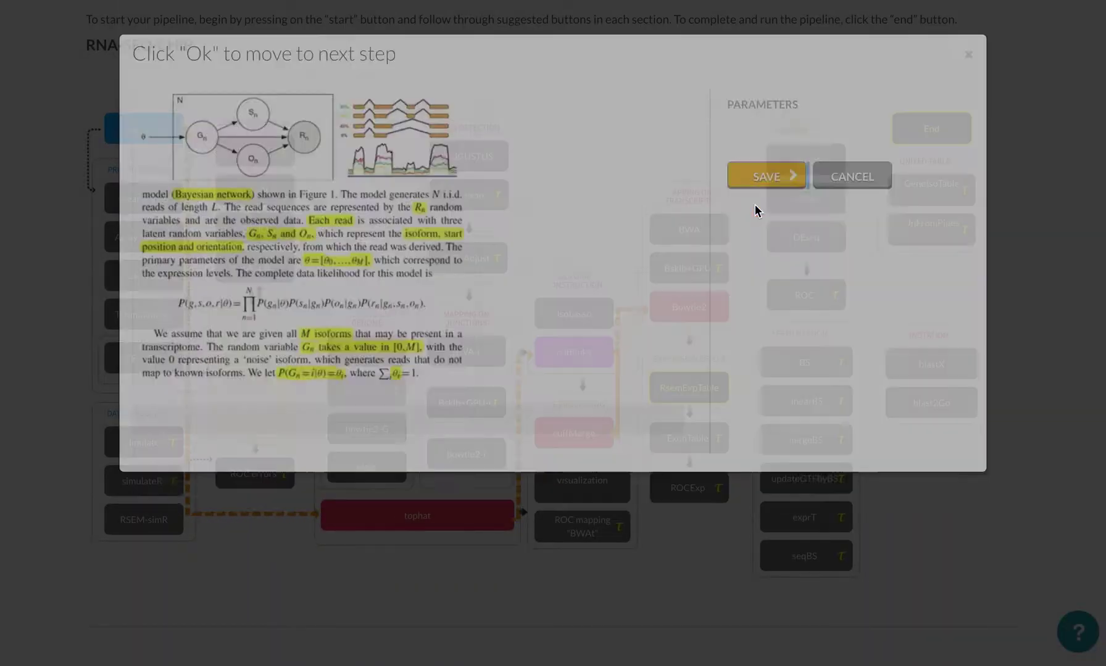
Save the Bowtie2 step, check the RSEM description, then add and save RsemExpTable.
left_click(766, 178)
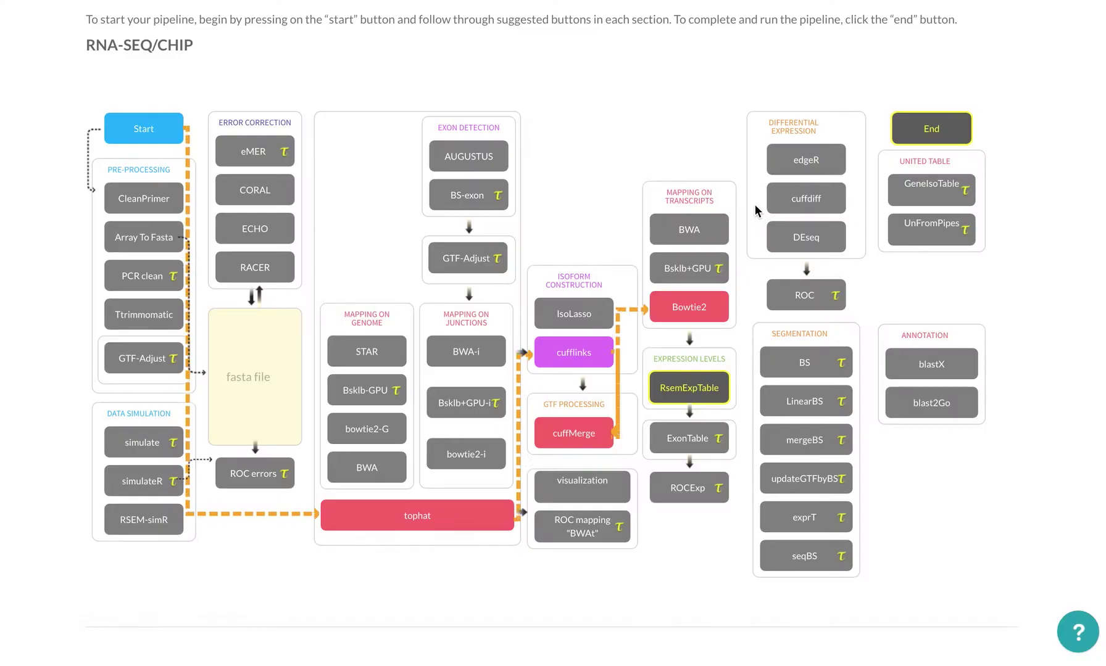
left_click(675, 364)
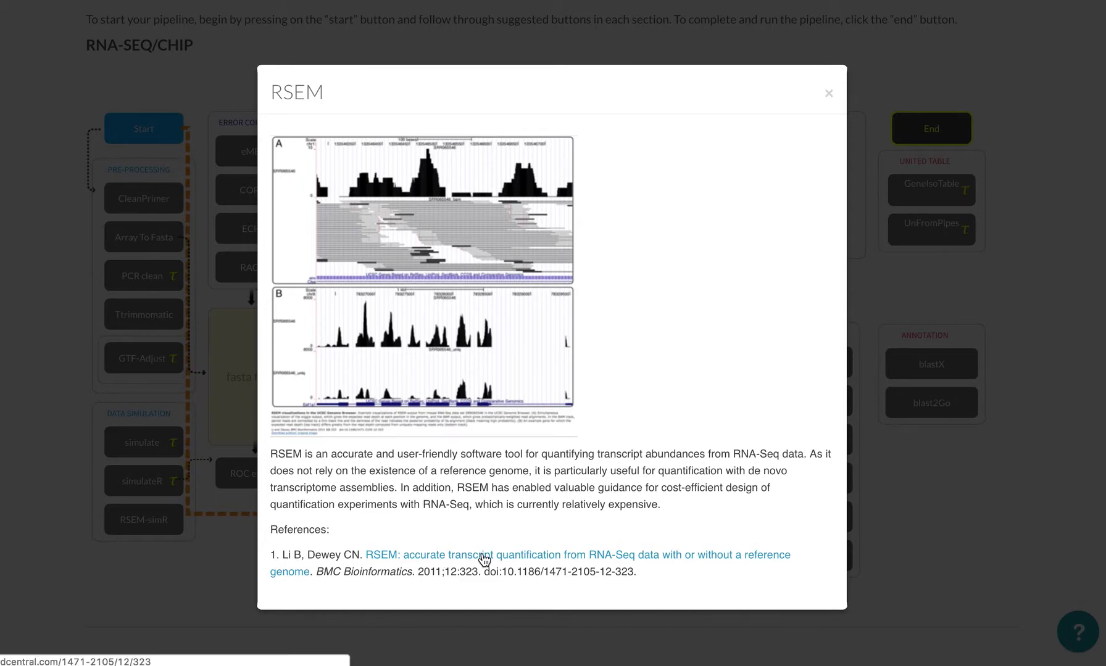
left_click(828, 93)
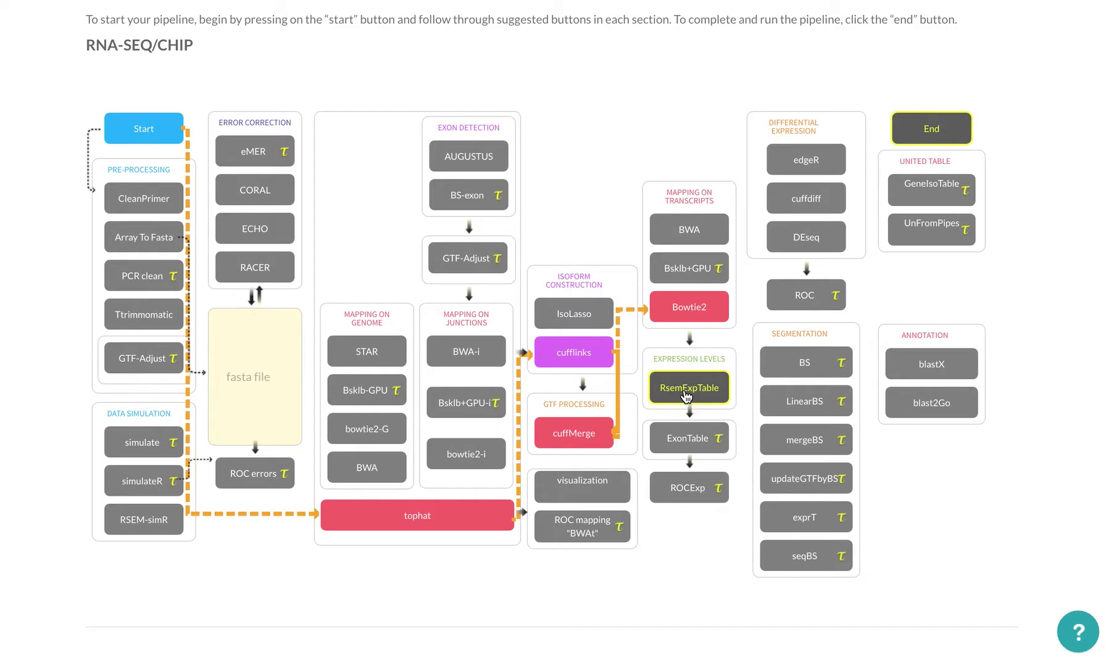
left_click(685, 394)
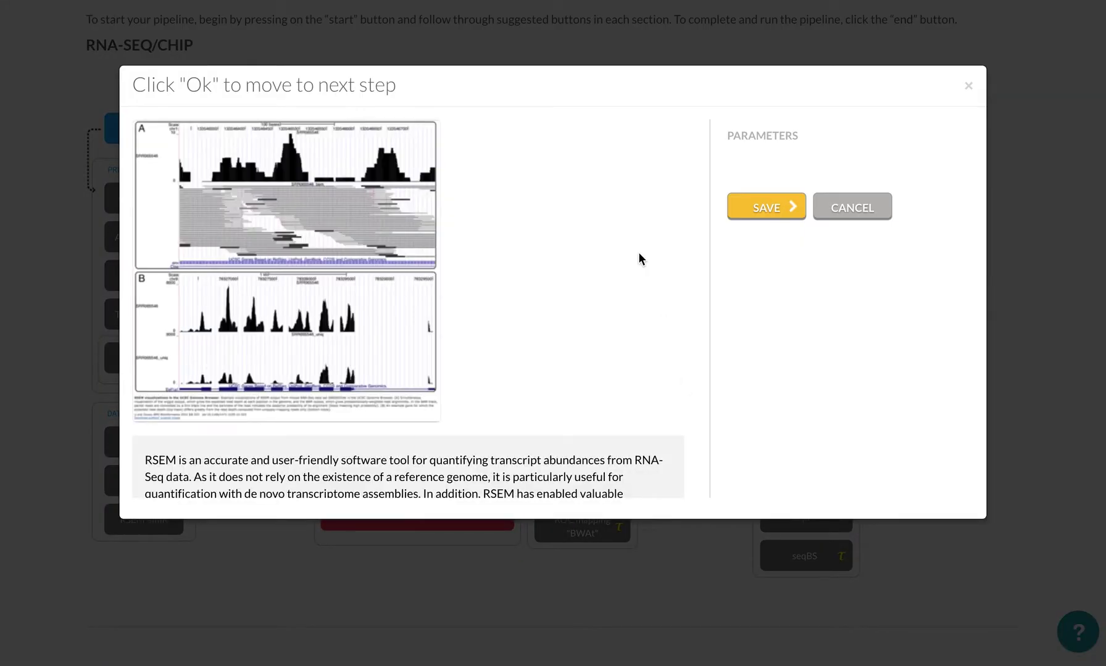
left_click(776, 214)
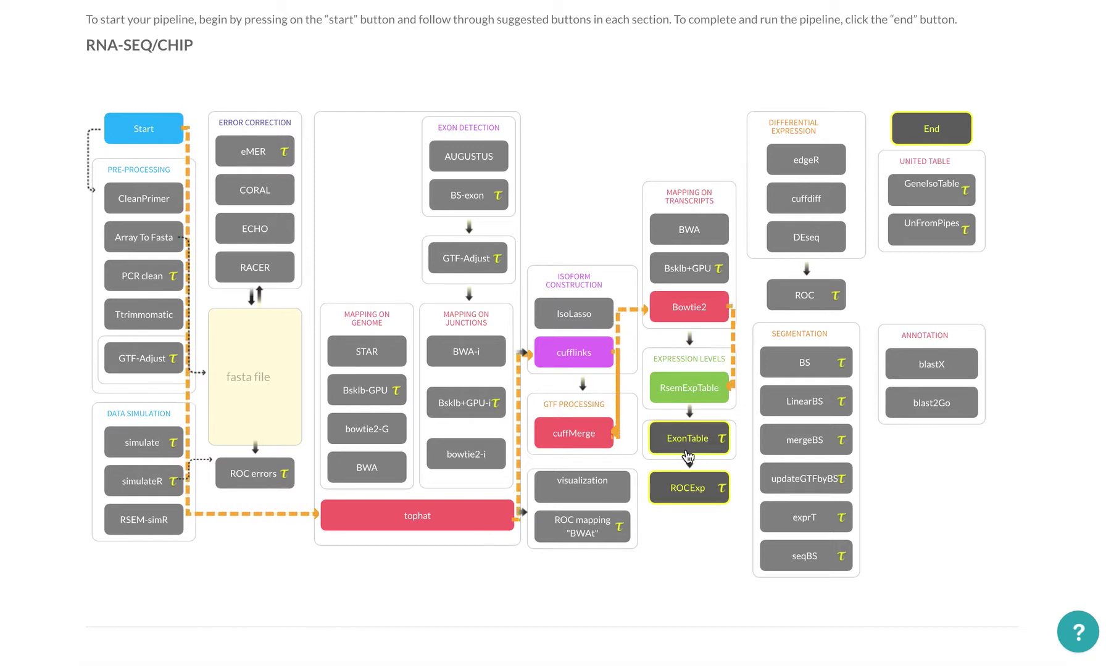
Finish the pipeline at End, view the next help slide, and save.
left_click(908, 129)
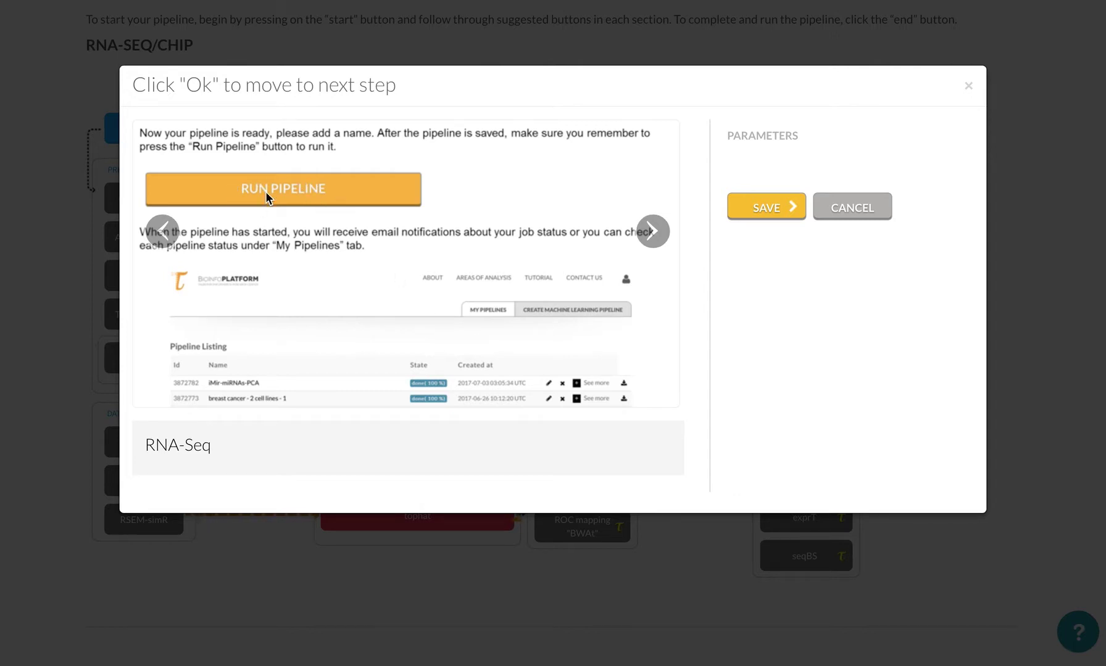
left_click(666, 238)
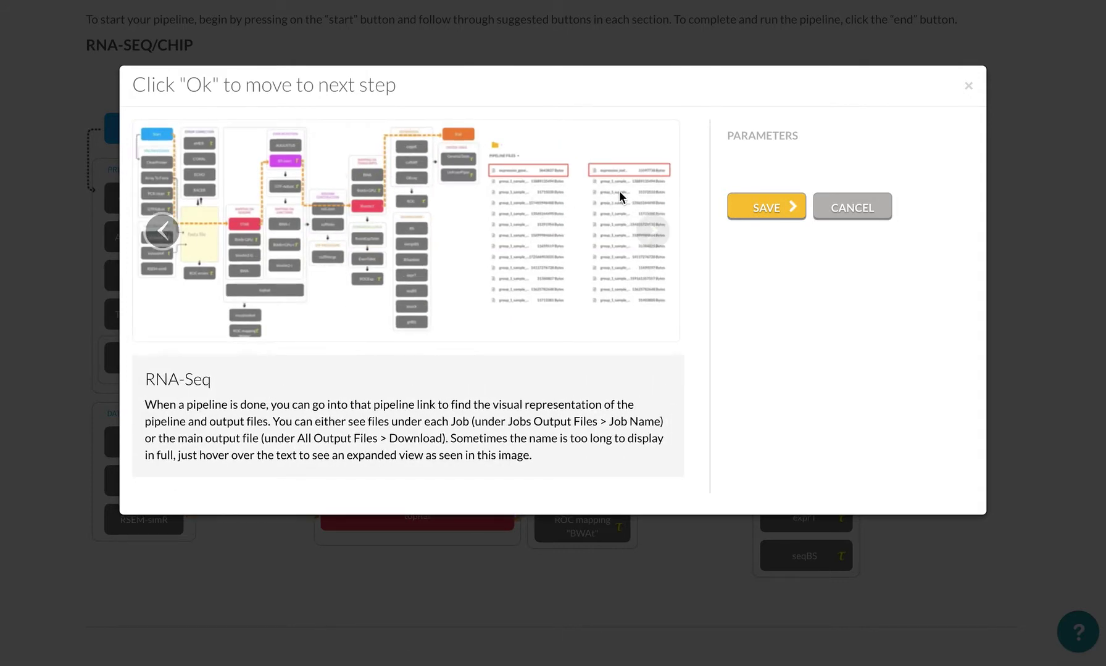
left_click(765, 207)
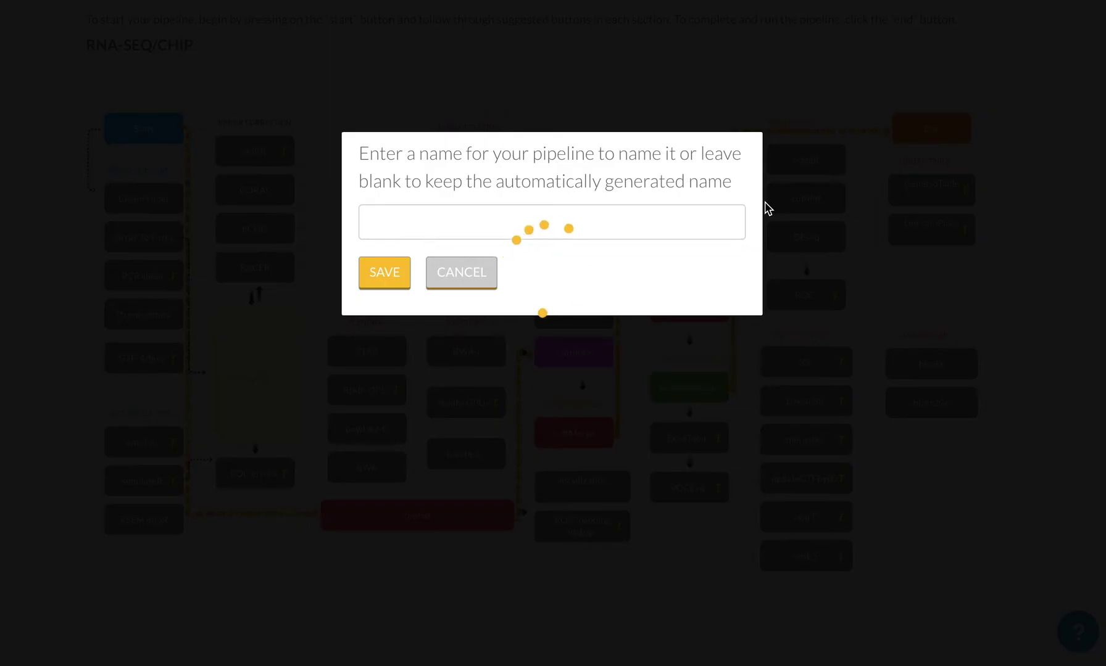
Name the pipeline 'RNA-seq' and save it.
left_click(388, 221)
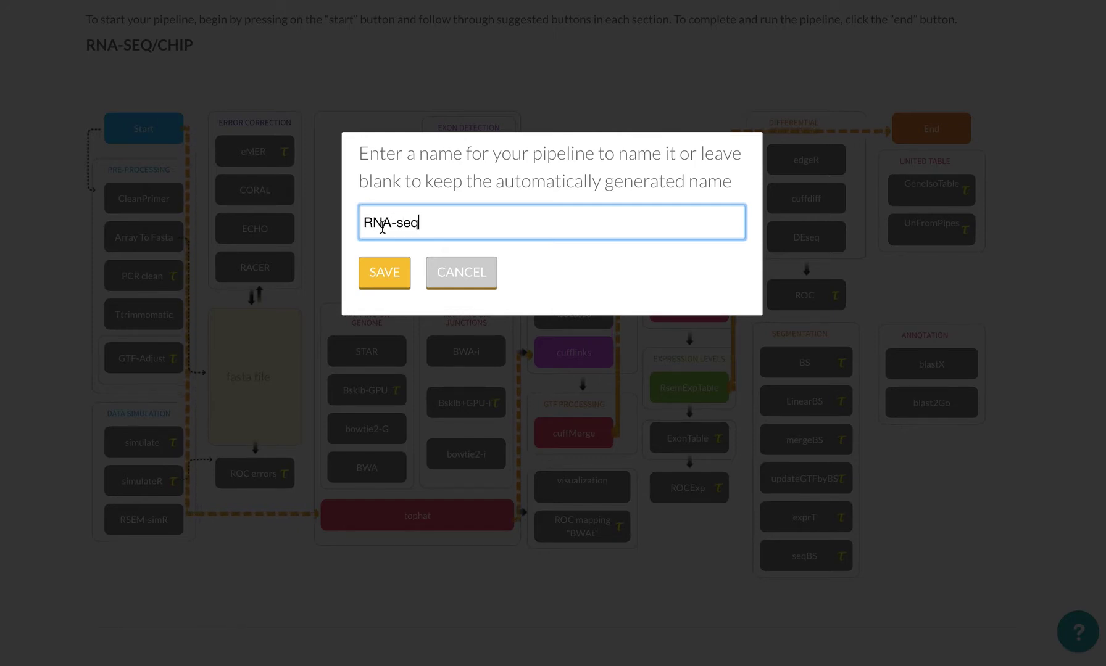
left_click(378, 270)
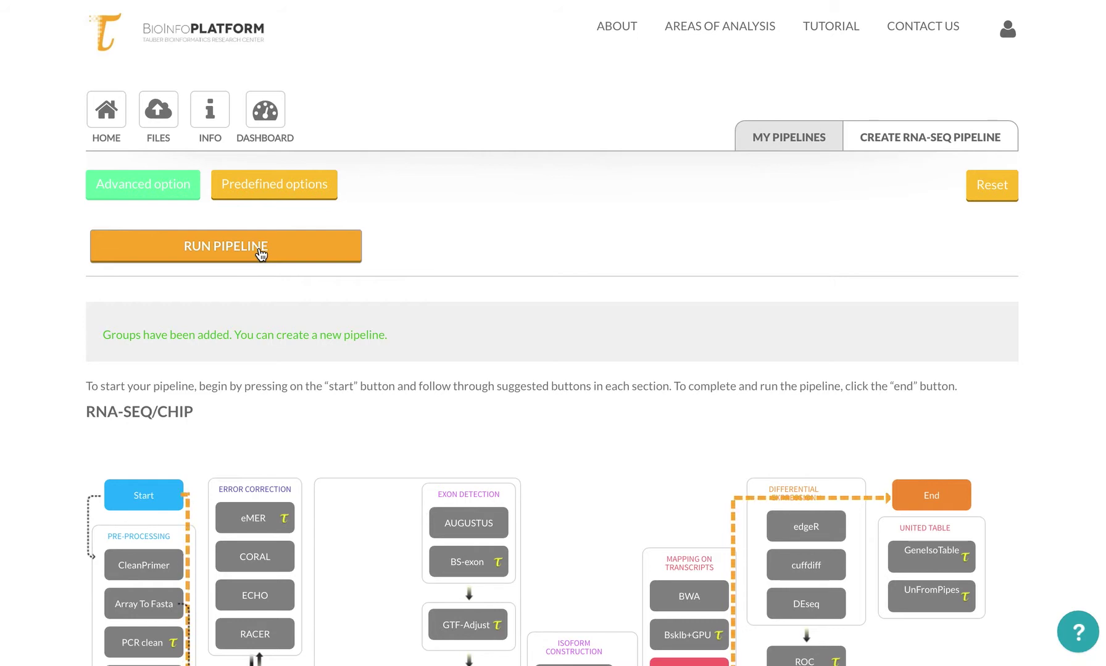
Launch the saved RNA-seq pipeline with RUN PIPELINE.
scroll(360, 279, "down", 6)
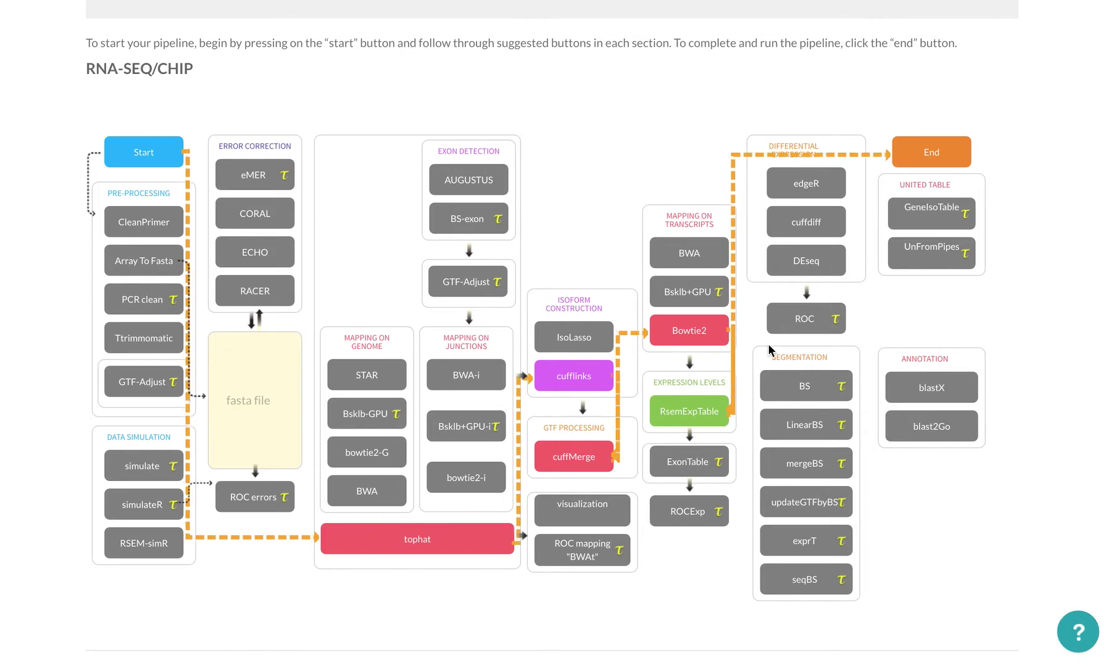
scroll(846, 260, "up", 5)
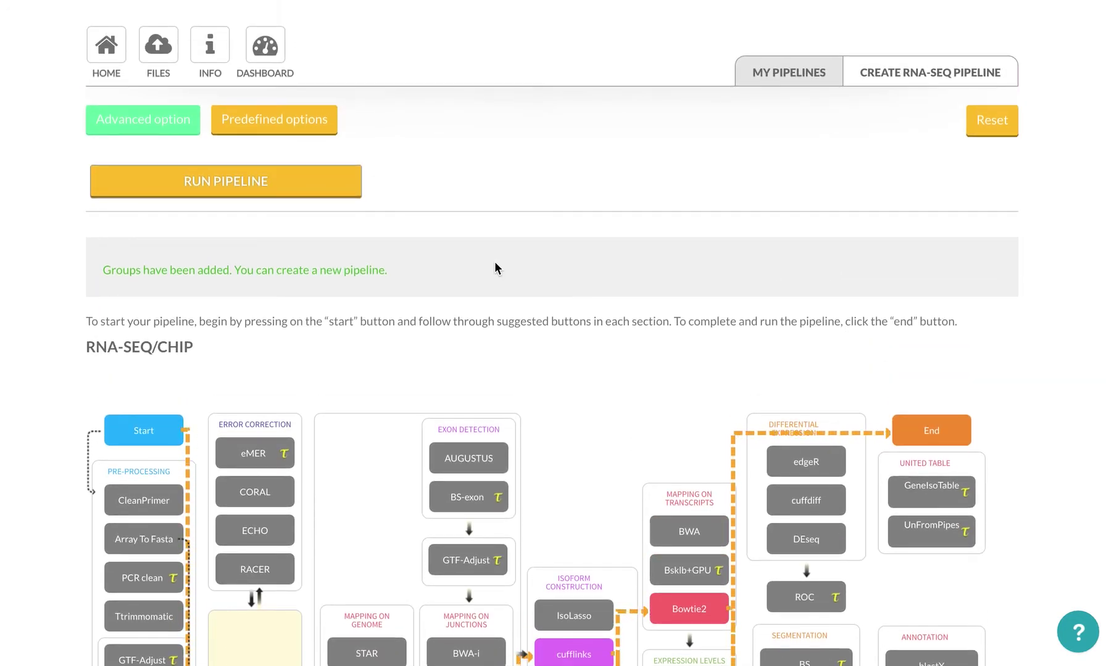
left_click(311, 186)
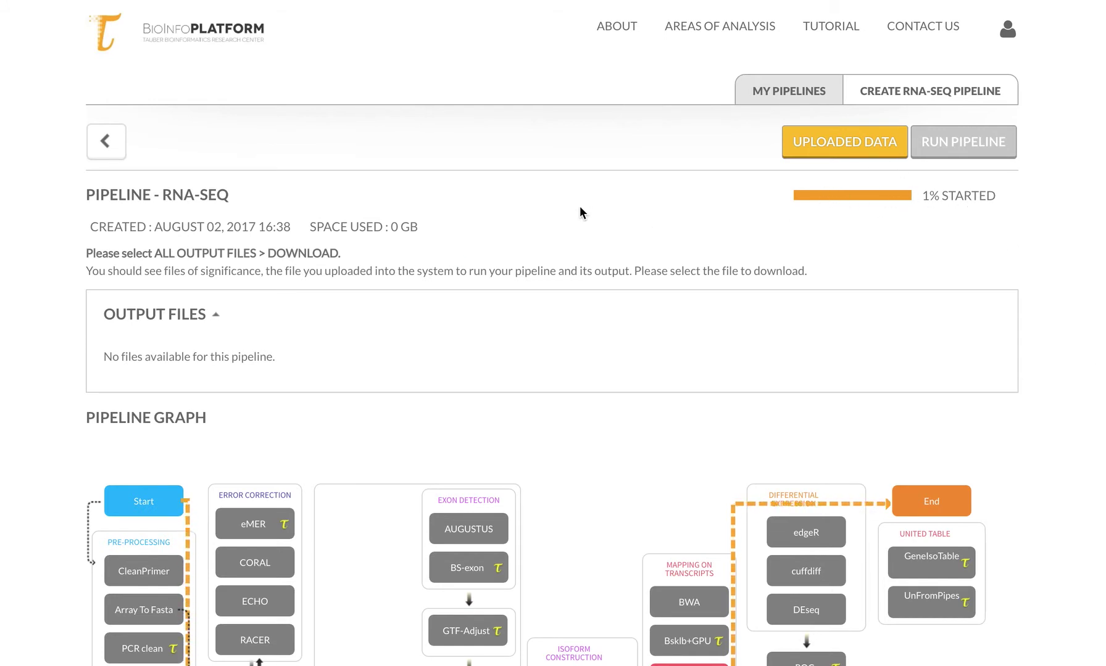
Collapse the empty OUTPUT FILES section of the RNA-seq pipeline and return to the page top.
scroll(308, 267, "down", 3)
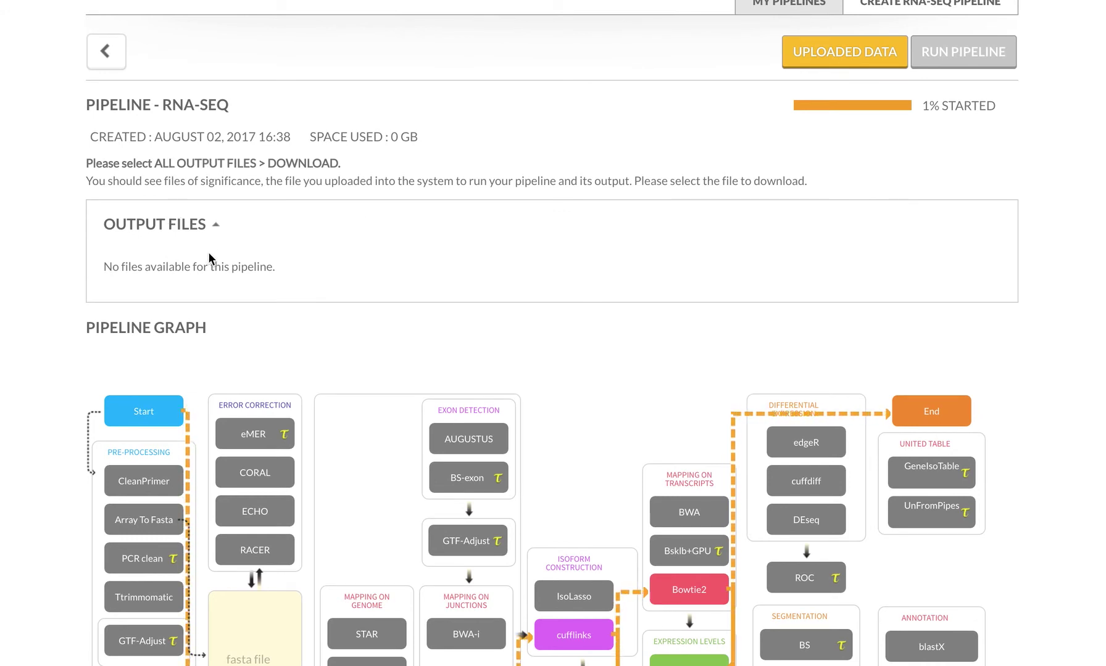
left_click(215, 224)
scroll(303, 270, "down", 3)
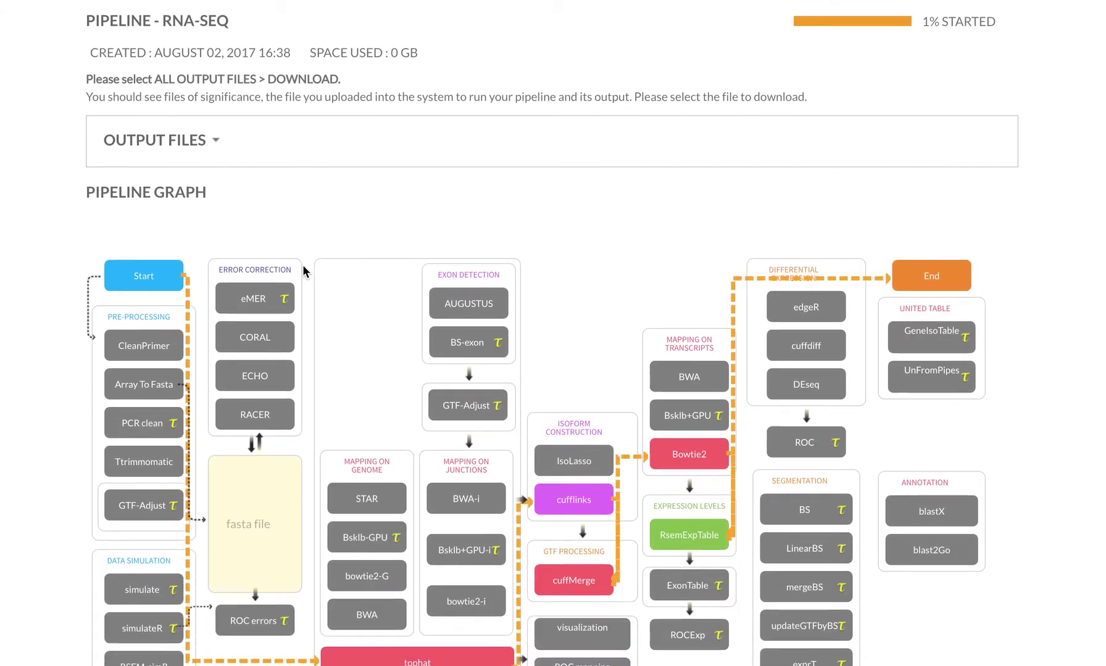
scroll(302, 264, "down", 4)
scroll(628, 471, "up", 10)
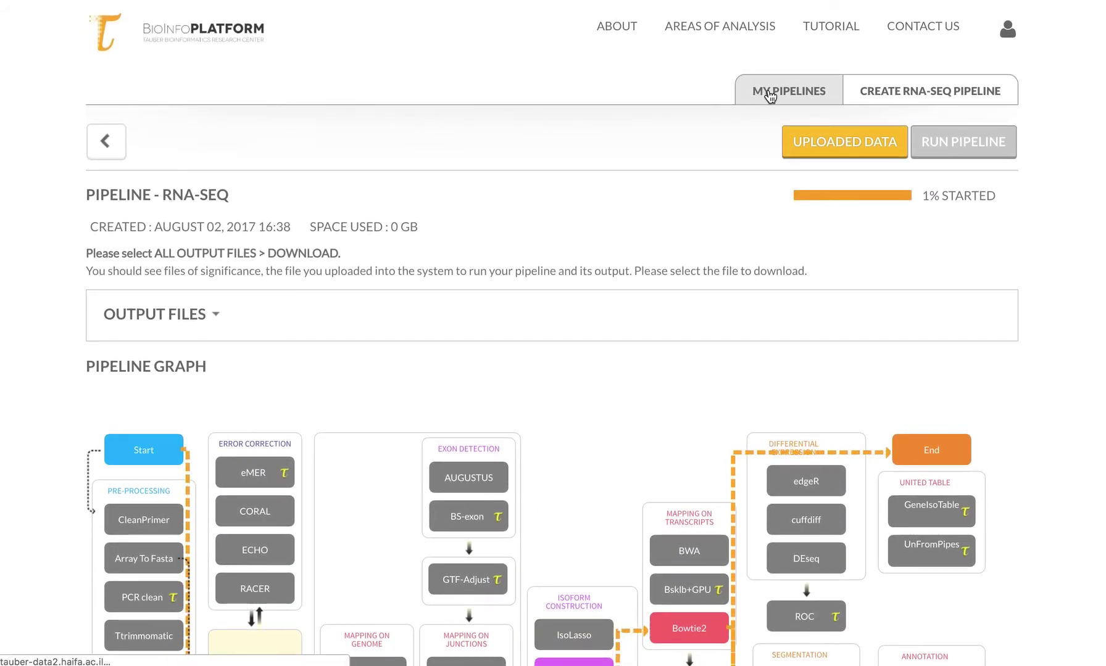
Go to My Pipelines and expand the TCGA-A04U-TopHat-testing run's job details.
left_click(769, 94)
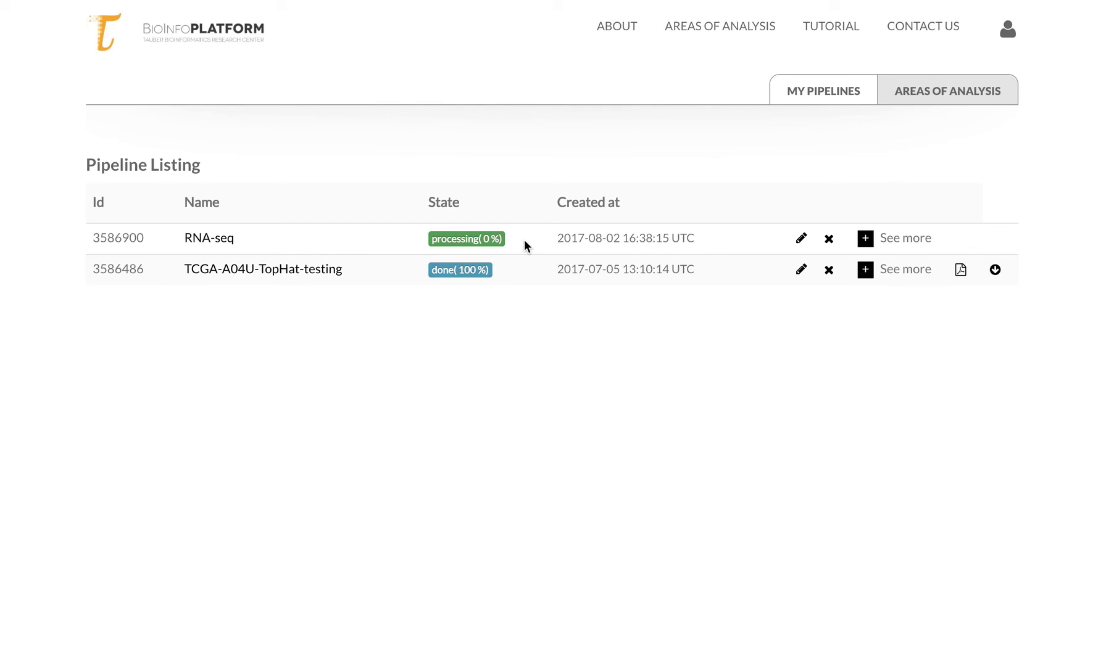
left_click(902, 276)
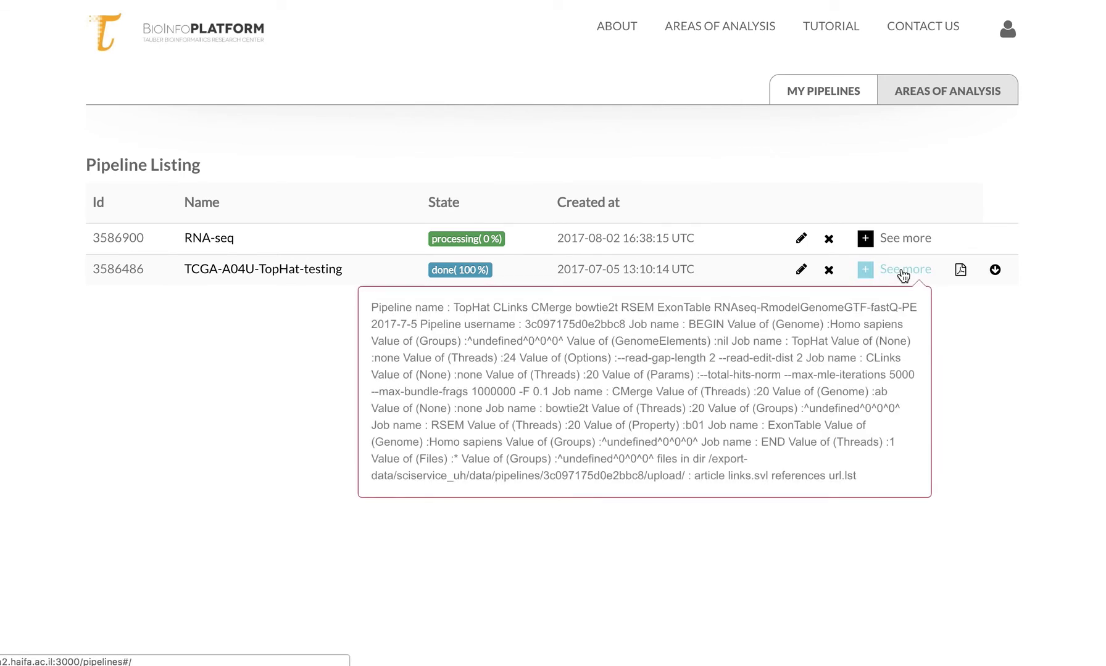